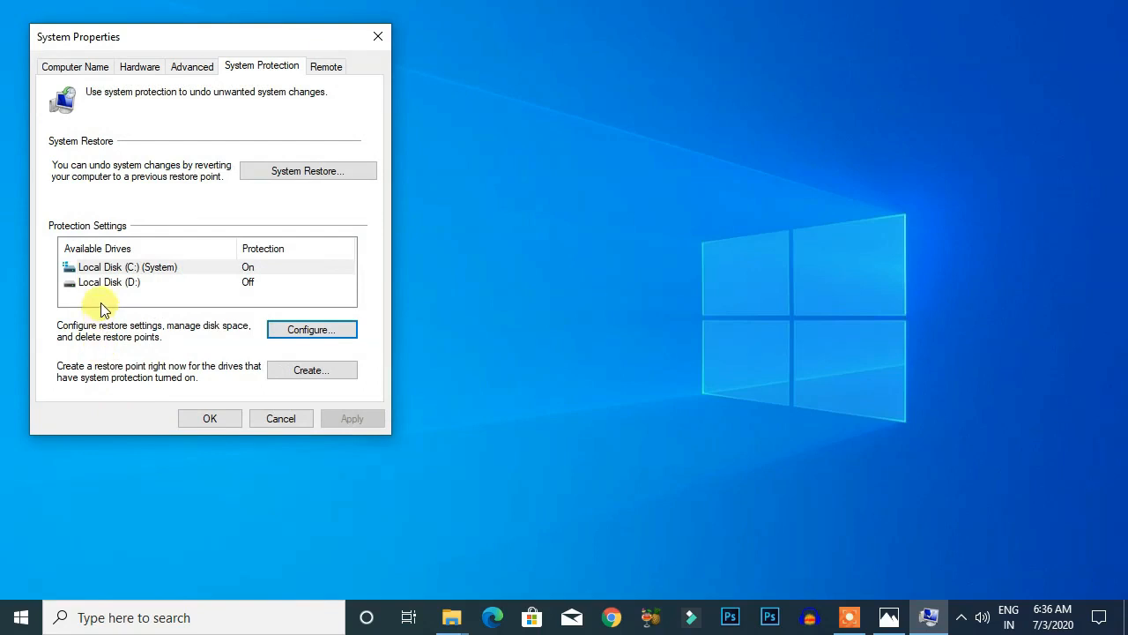
- Create a system restore point with the description "c drive"
left_click(299, 377)
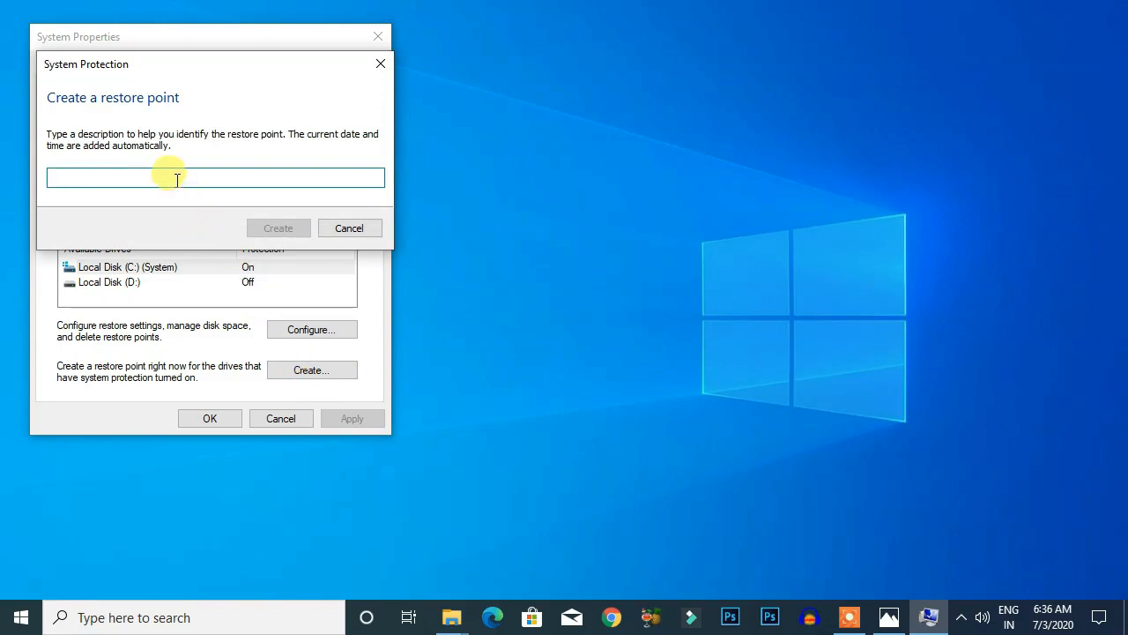
type("c driv")
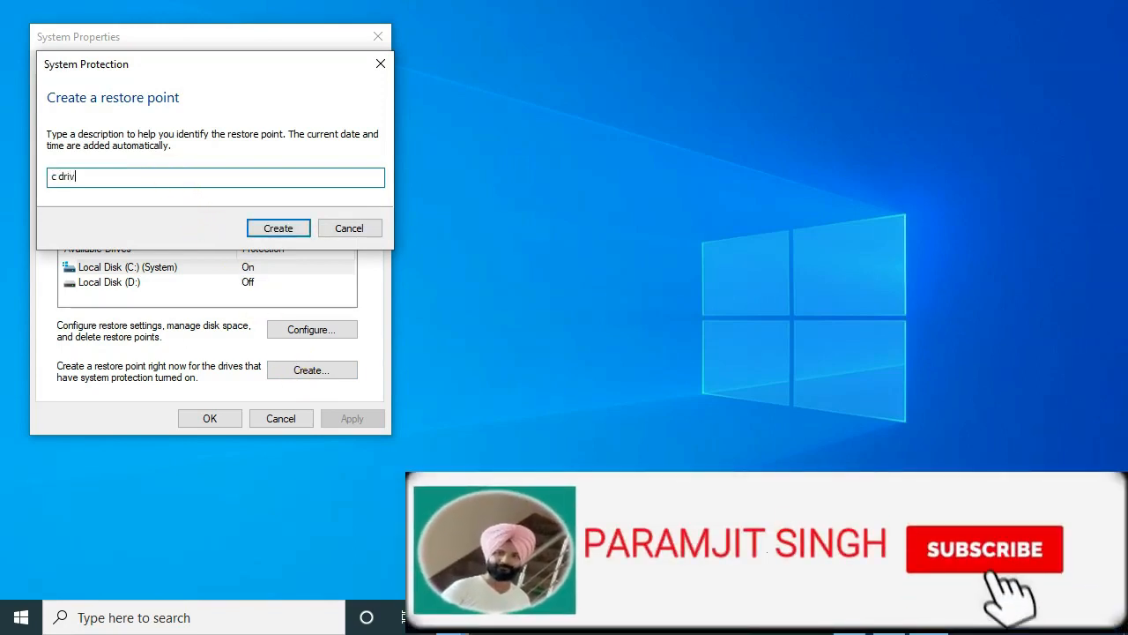
type("e")
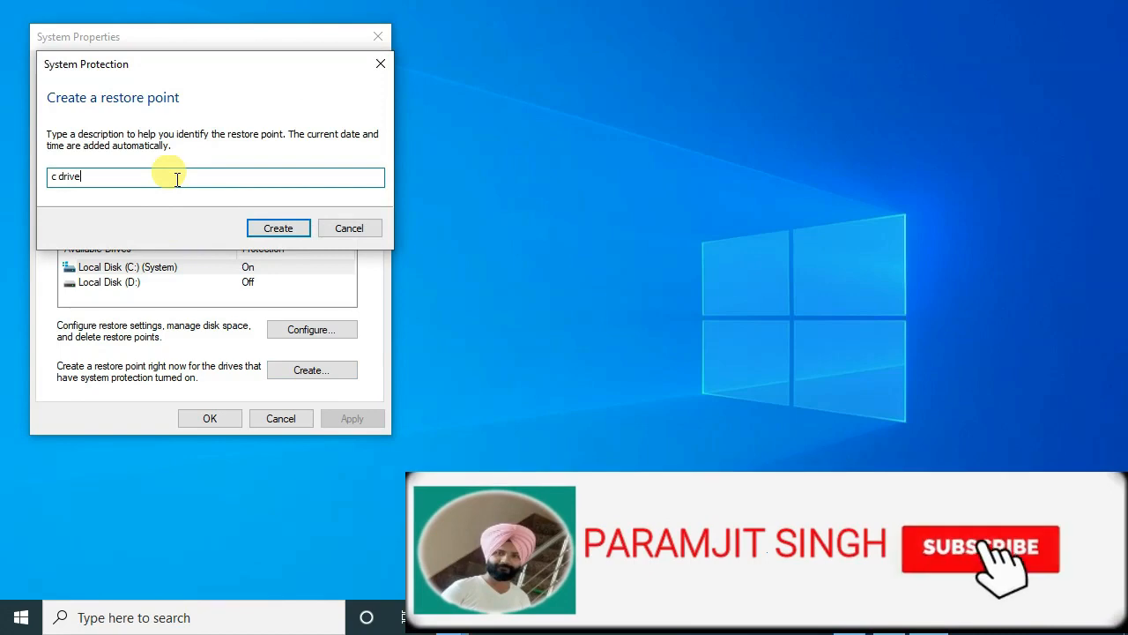
left_click(295, 231)
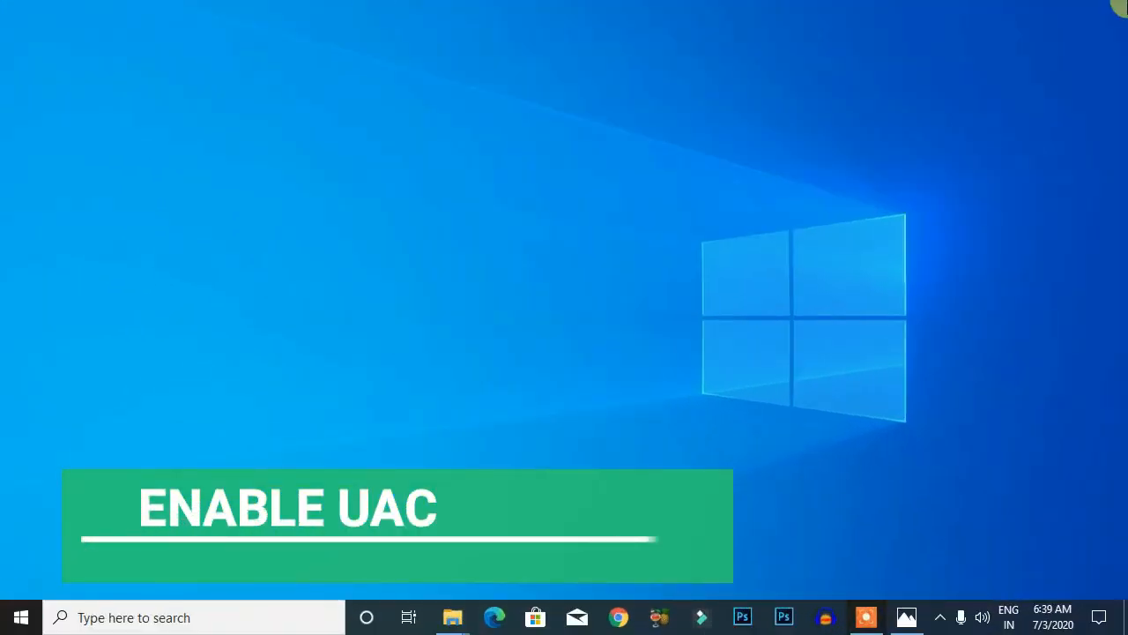
- Open Control Panel in a maximized window and show its items as large icons
left_click(174, 619)
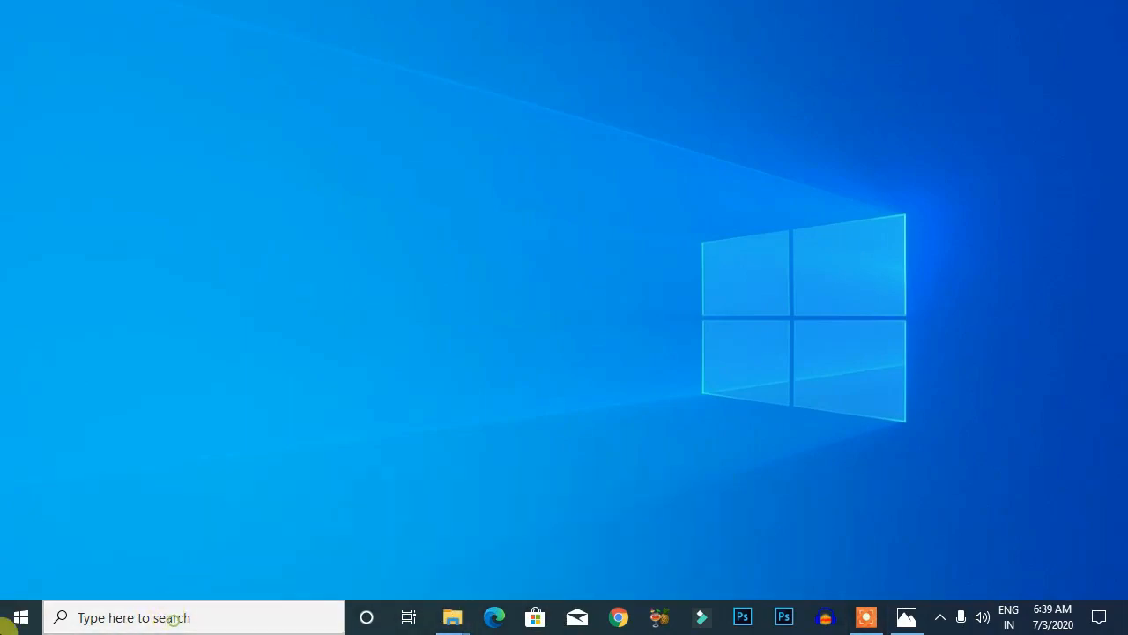
type("con")
key("Return")
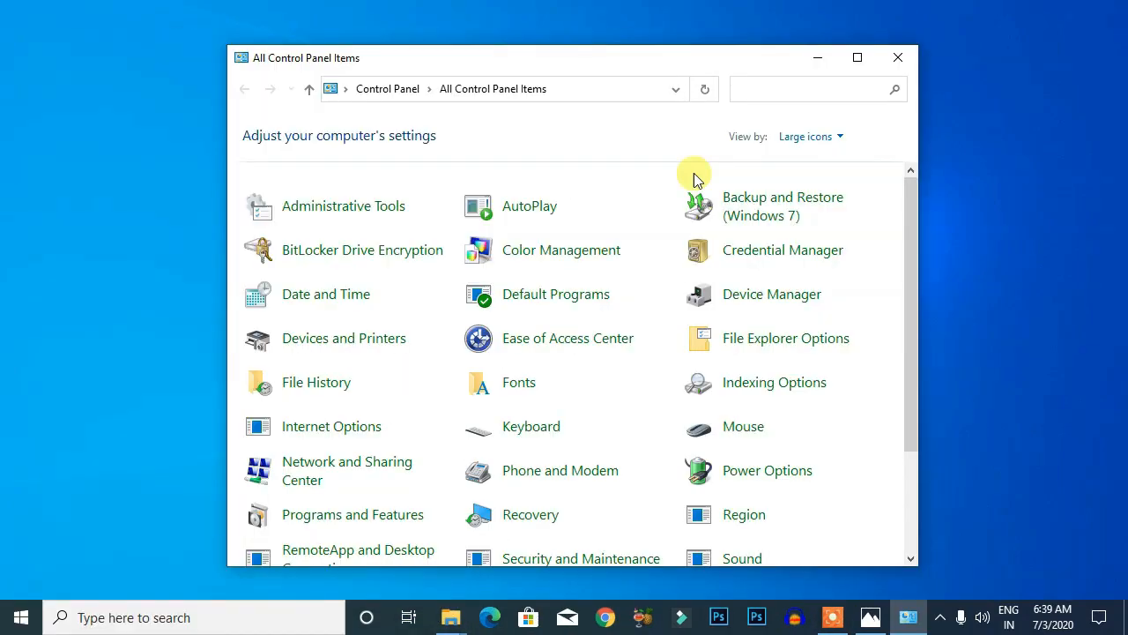
left_click(855, 60)
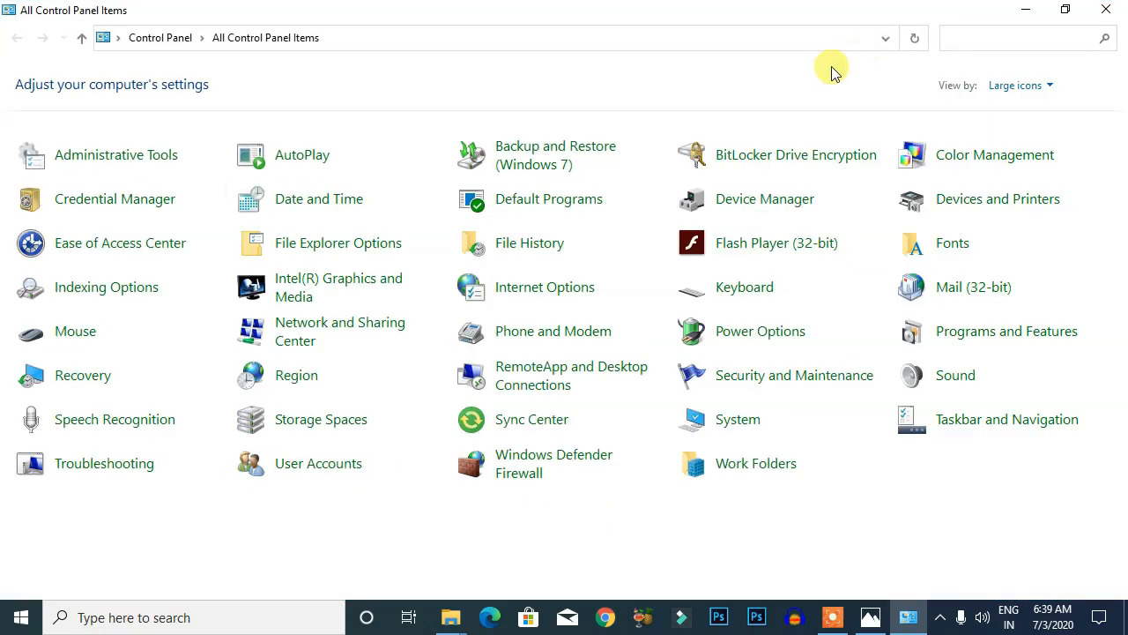
left_click(1024, 86)
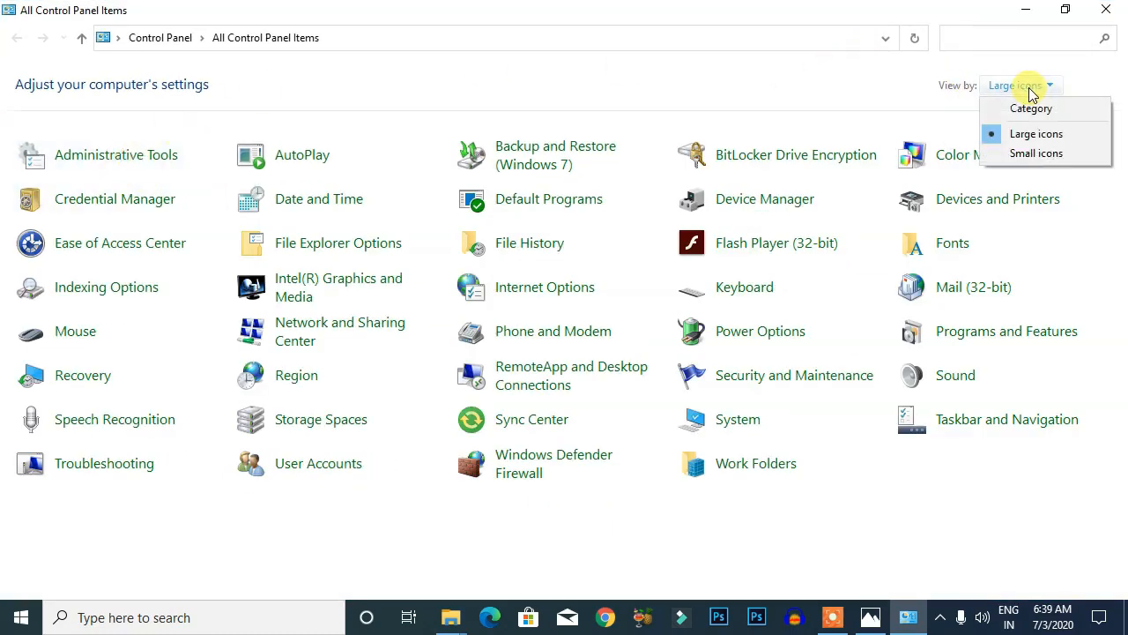
left_click(1019, 143)
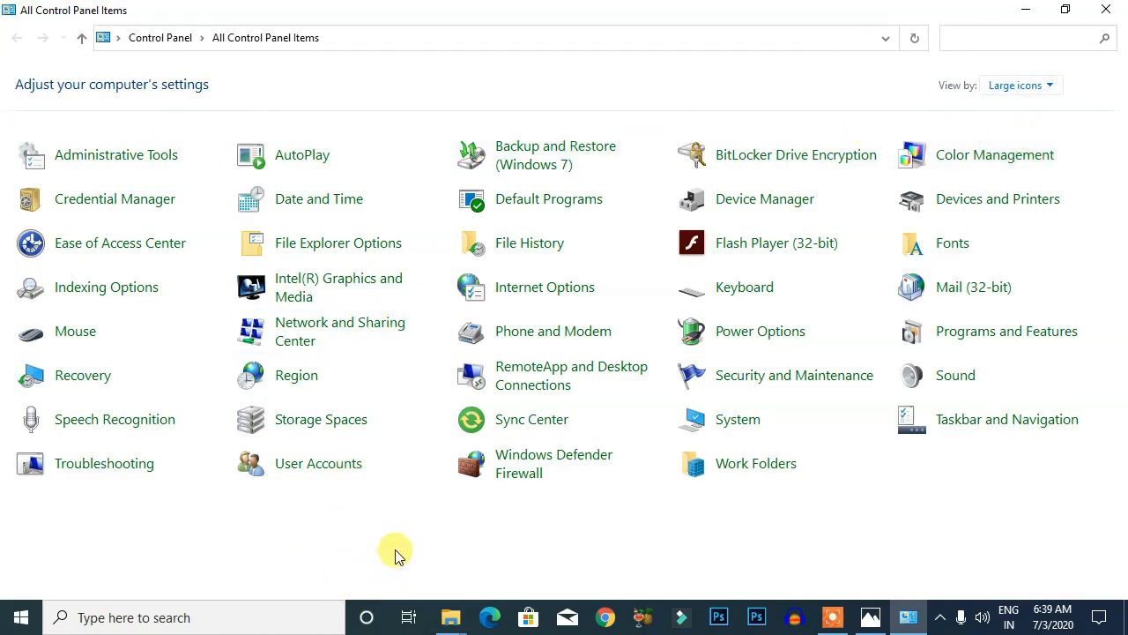
- Set the User Account Control notification level to Always notify in the User Accounts settings
left_click(336, 465)
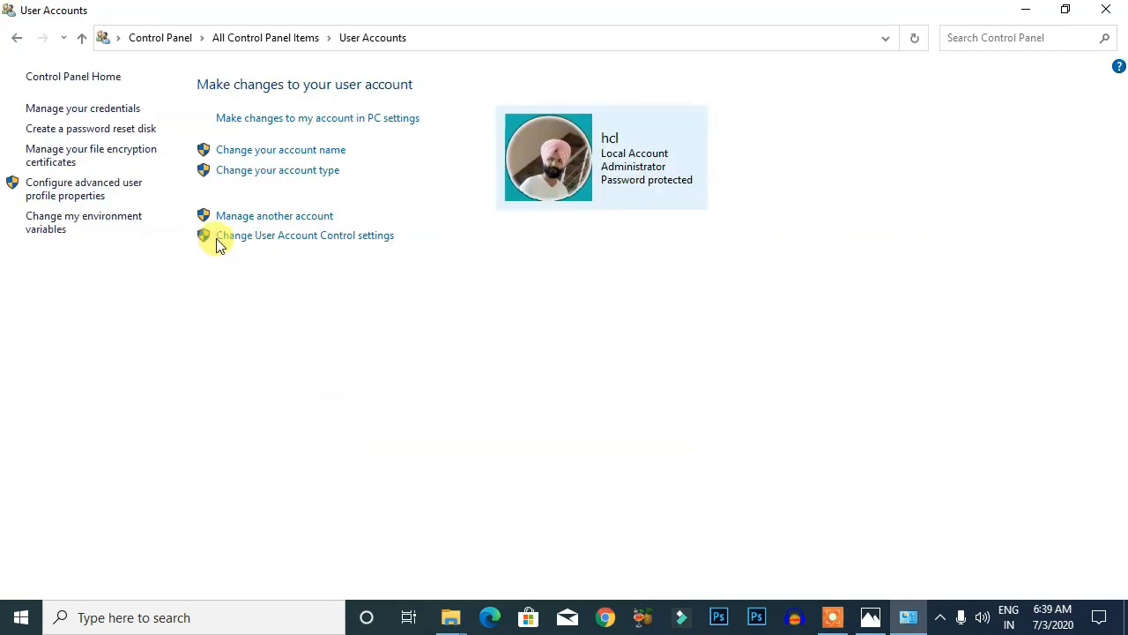
left_click(317, 240)
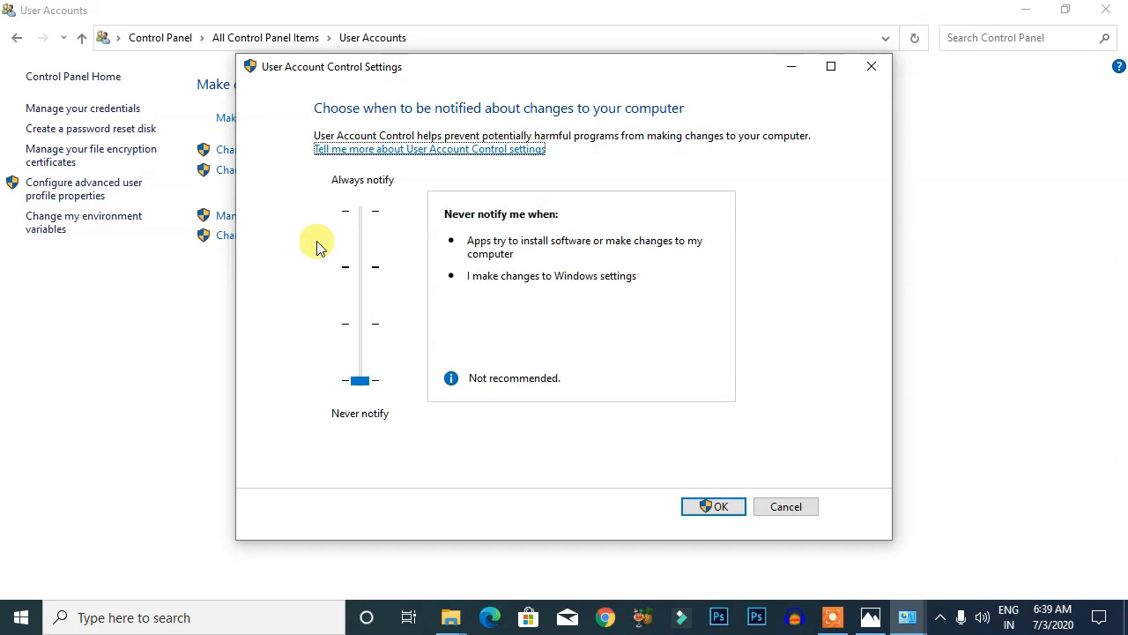
left_click_drag(363, 385, 377, 209)
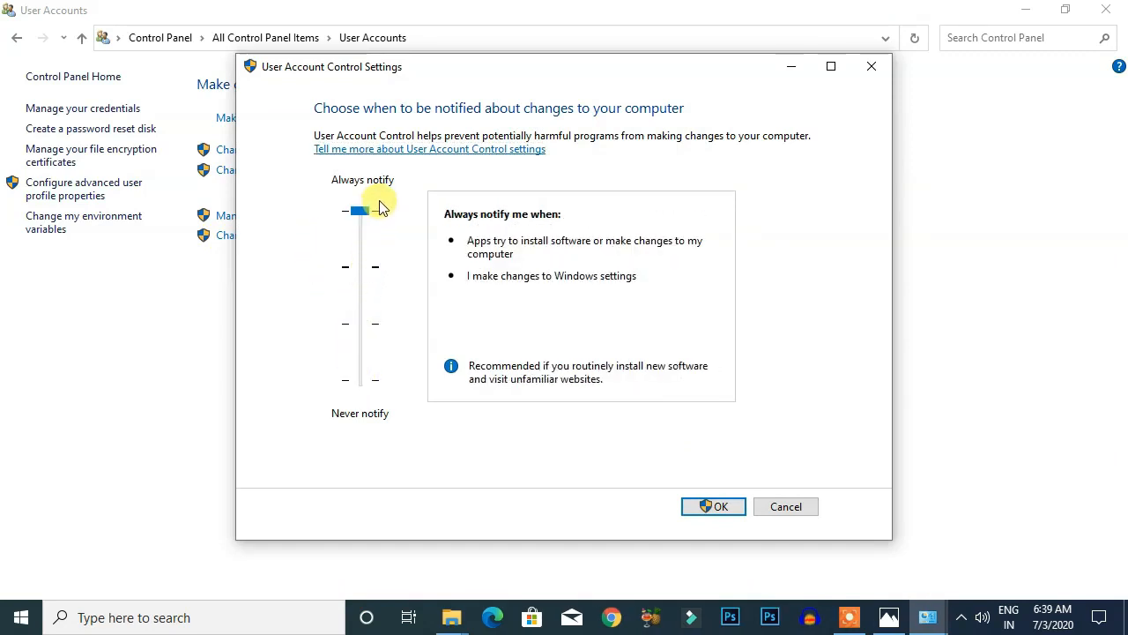
left_click(716, 507)
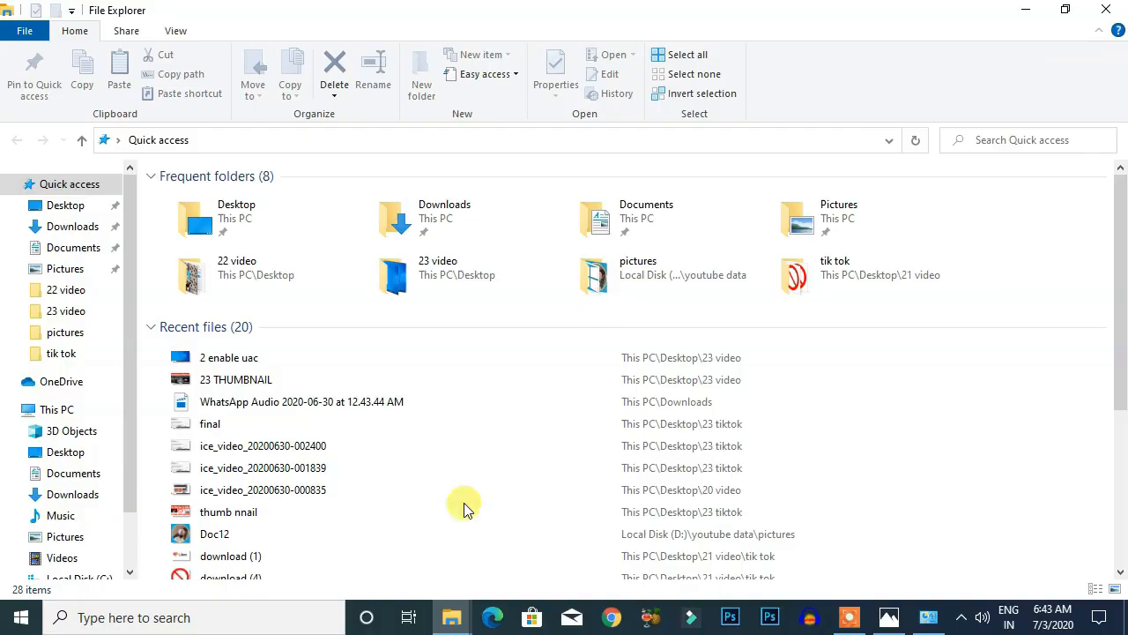
- Begin turning on BitLocker for Local Disk (D:) and enter and re-enter the drive's unlock password
left_click(59, 409)
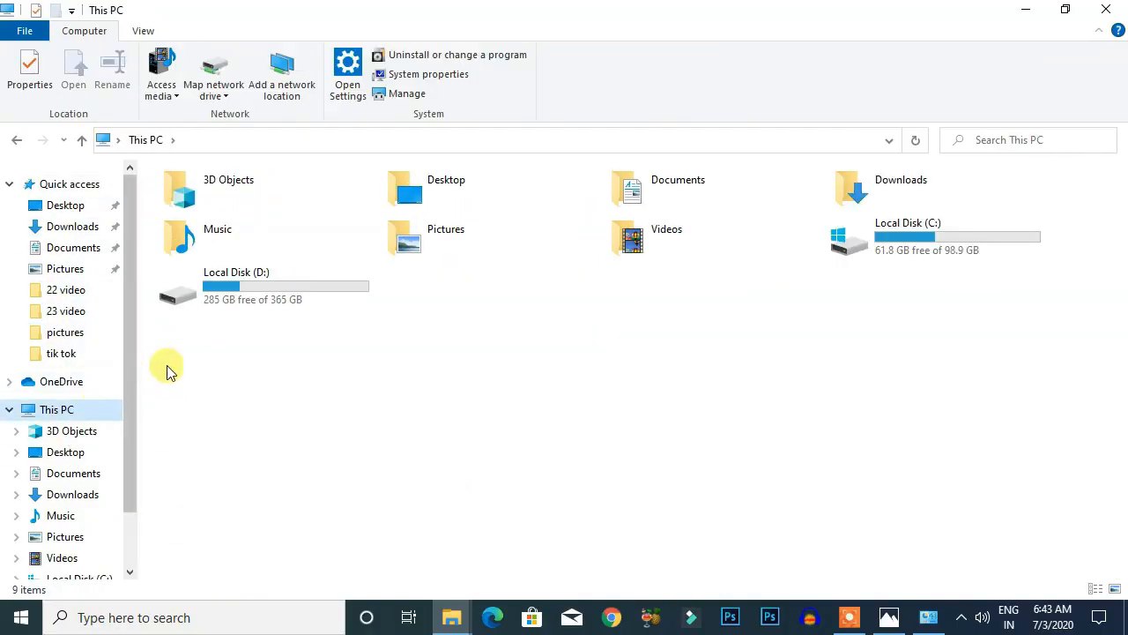
left_click(287, 297)
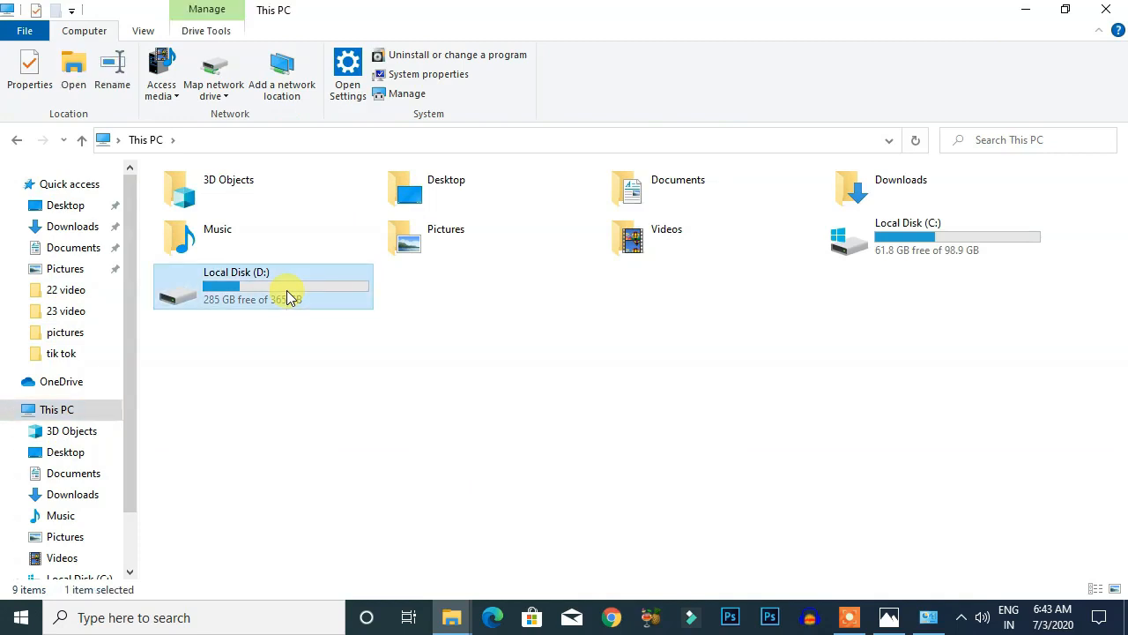
right_click(287, 297)
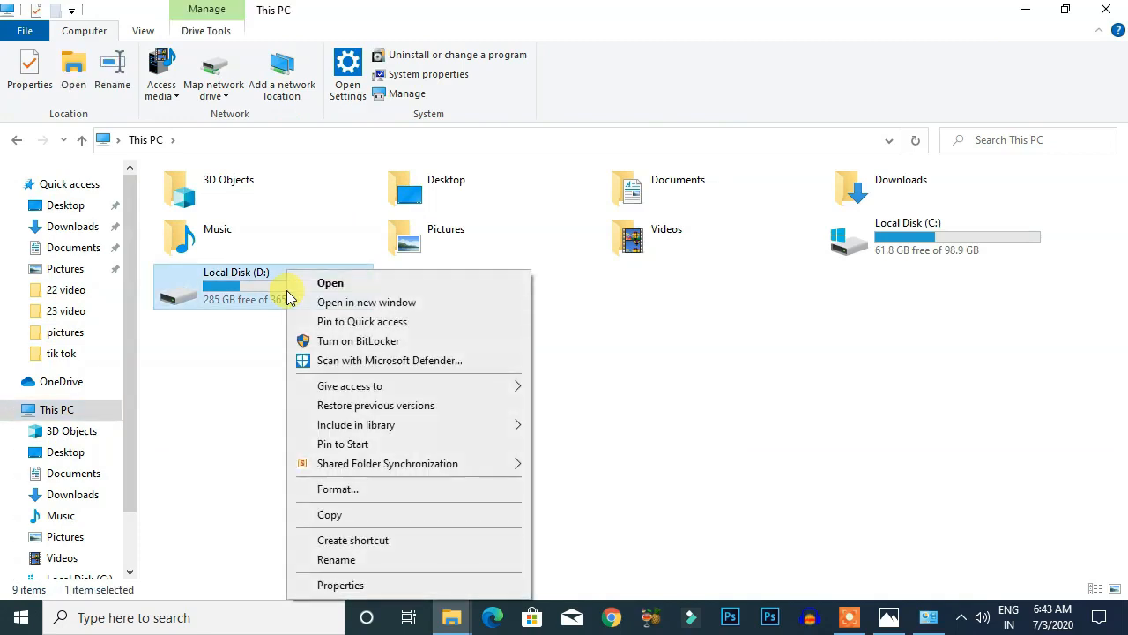
left_click(329, 343)
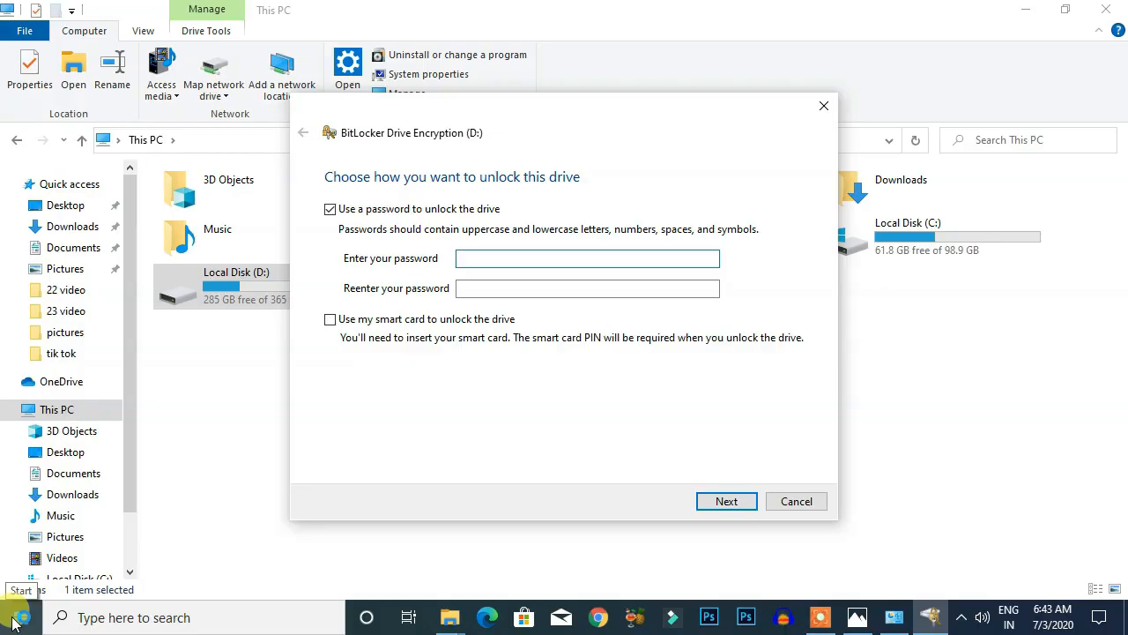
type("•••••")
type("•")
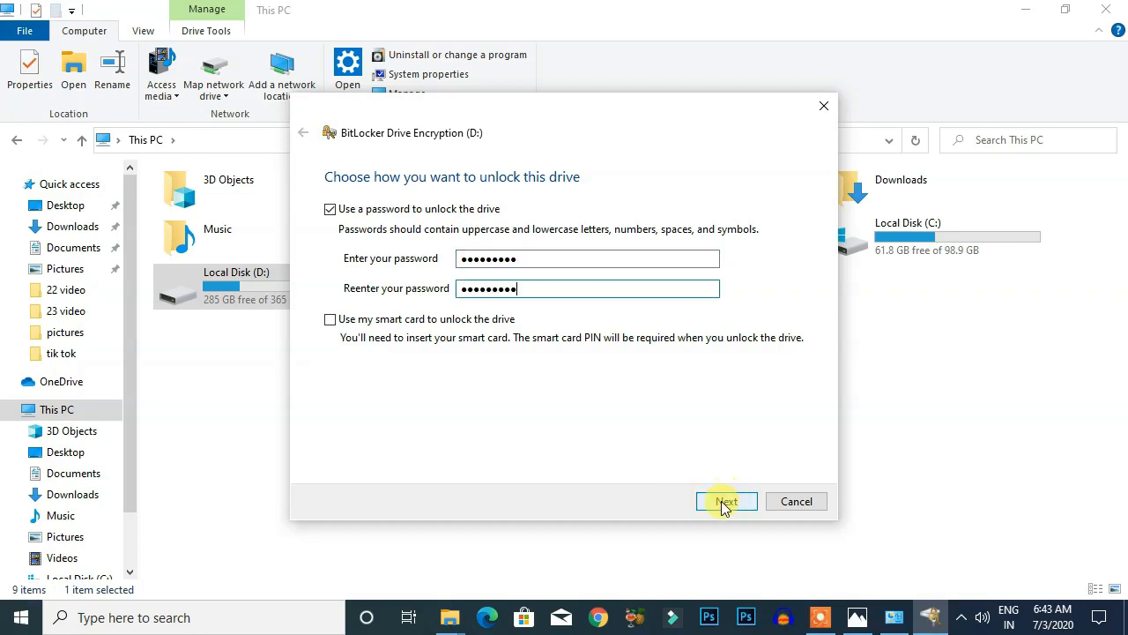
left_click(722, 503)
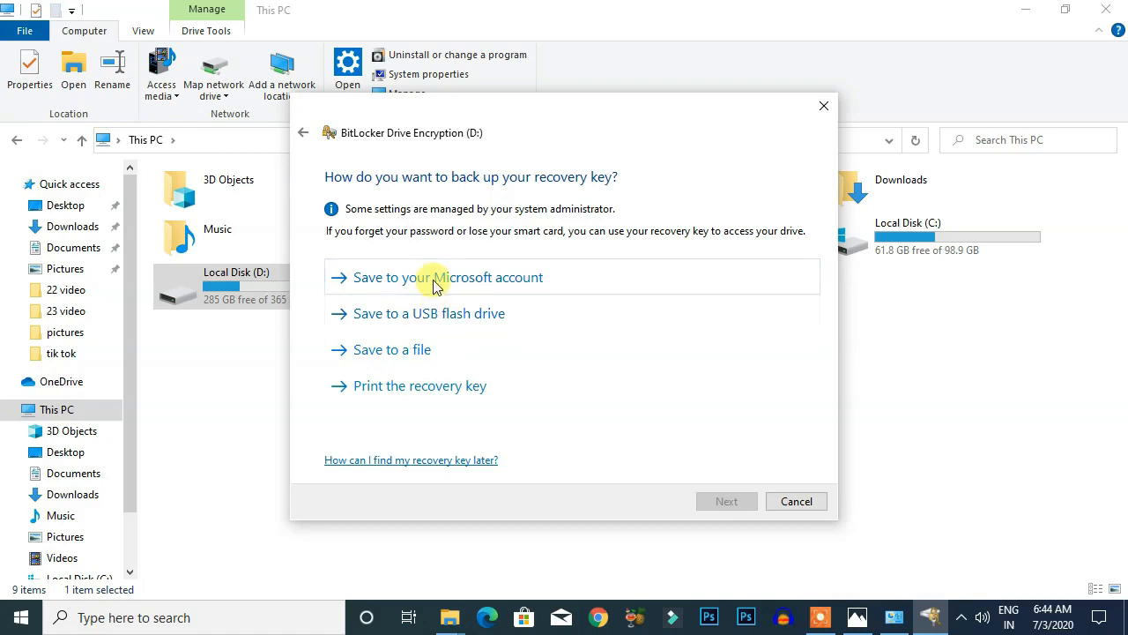
- Back up the BitLocker recovery key as a text file in the Desktop folder and continue the setup
left_click(408, 355)
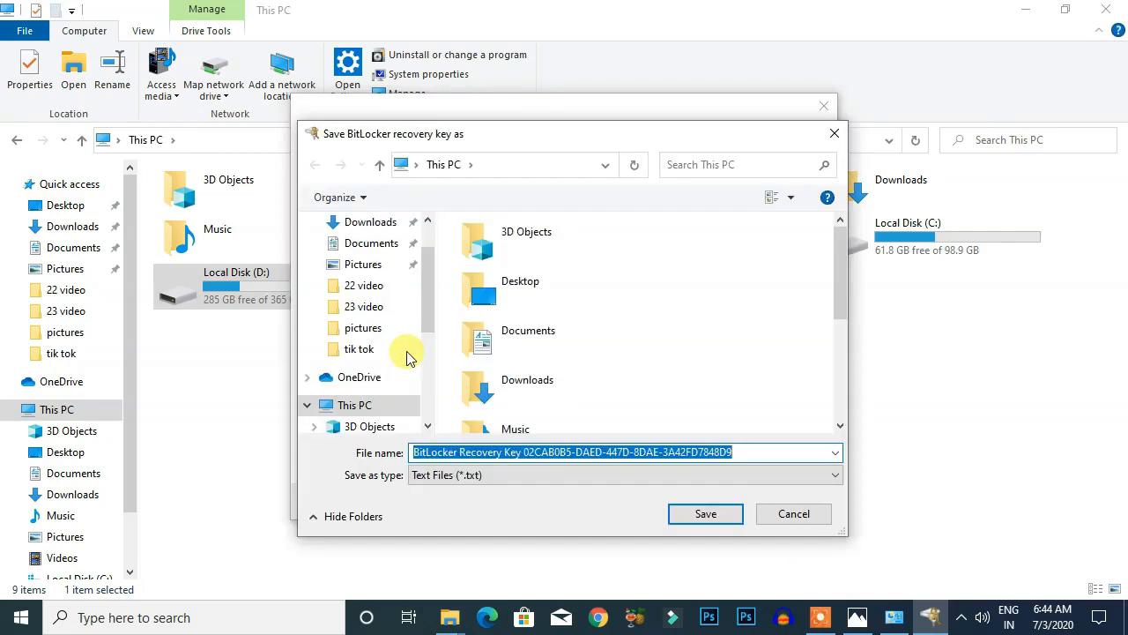
scroll(393, 397, "down", 2)
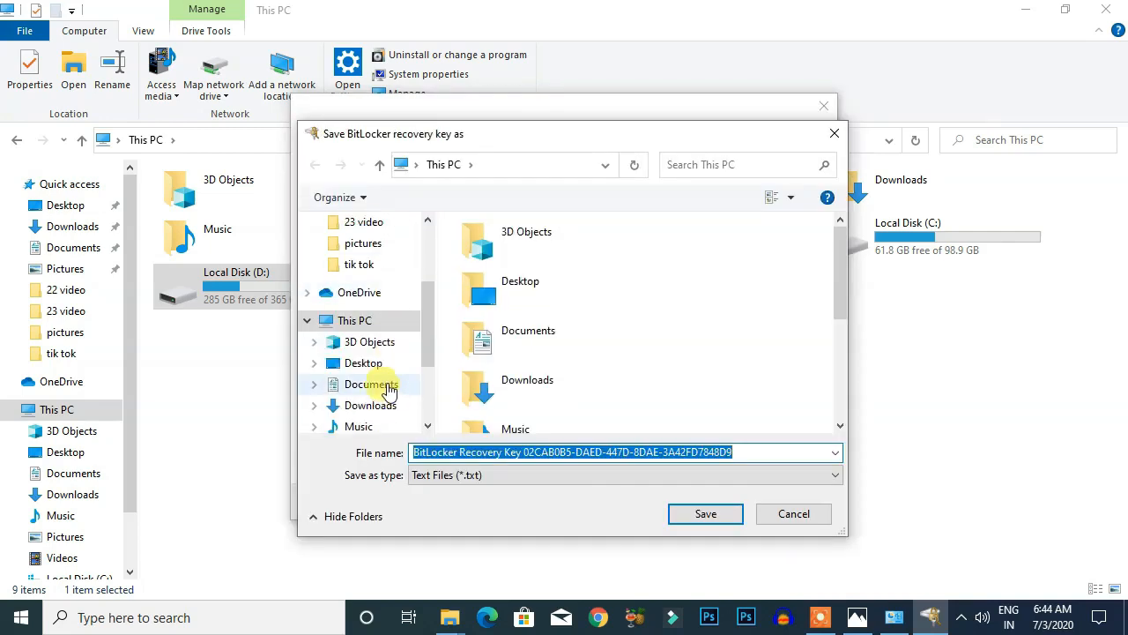
scroll(360, 323, "down", 3)
left_click(377, 348)
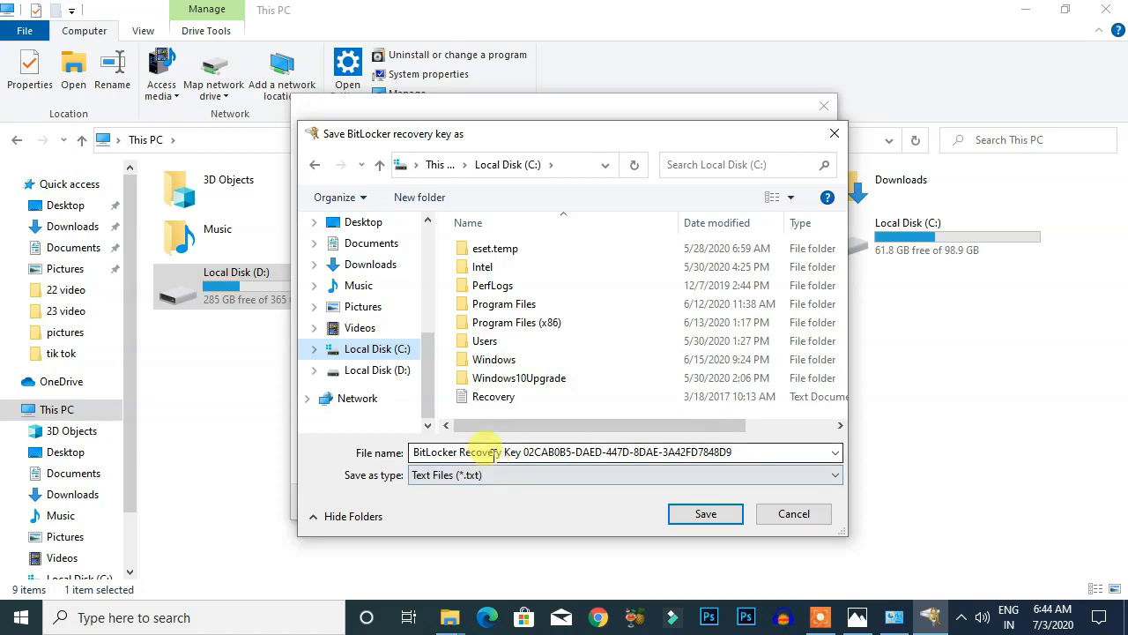
scroll(393, 300, "up", 5)
scroll(371, 317, "up", 2)
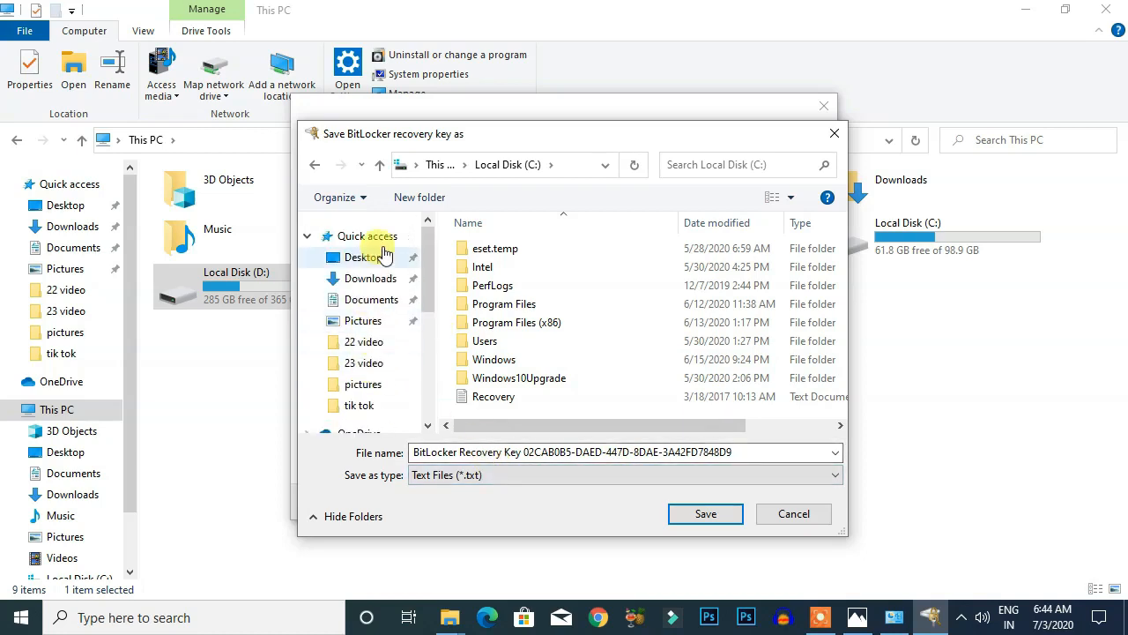
left_click(365, 254)
left_click(710, 515)
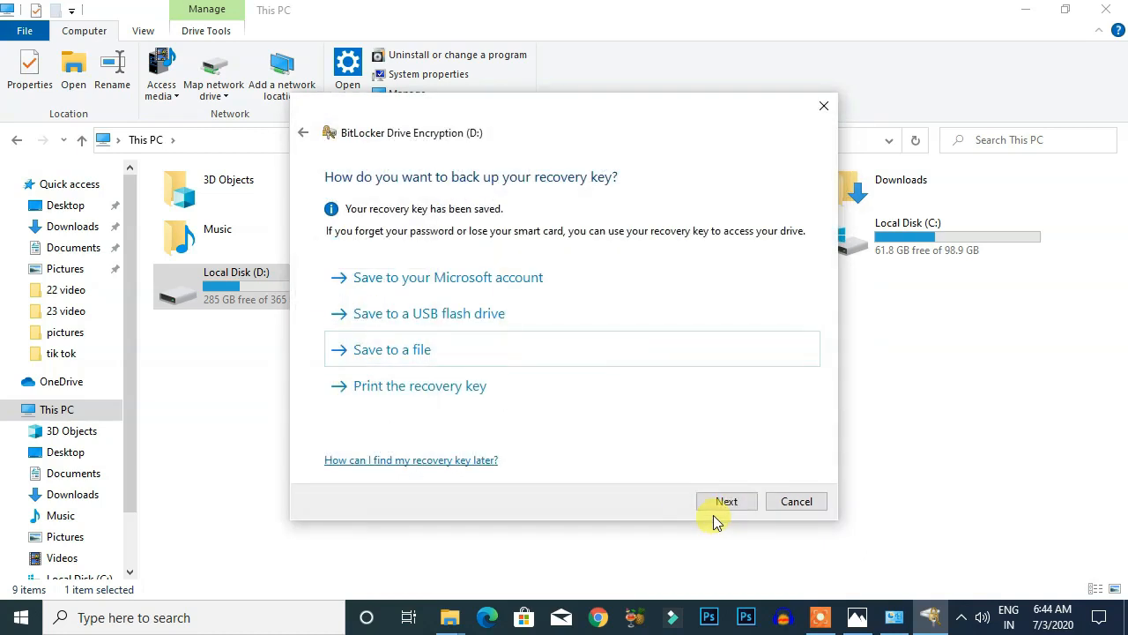
left_click(727, 501)
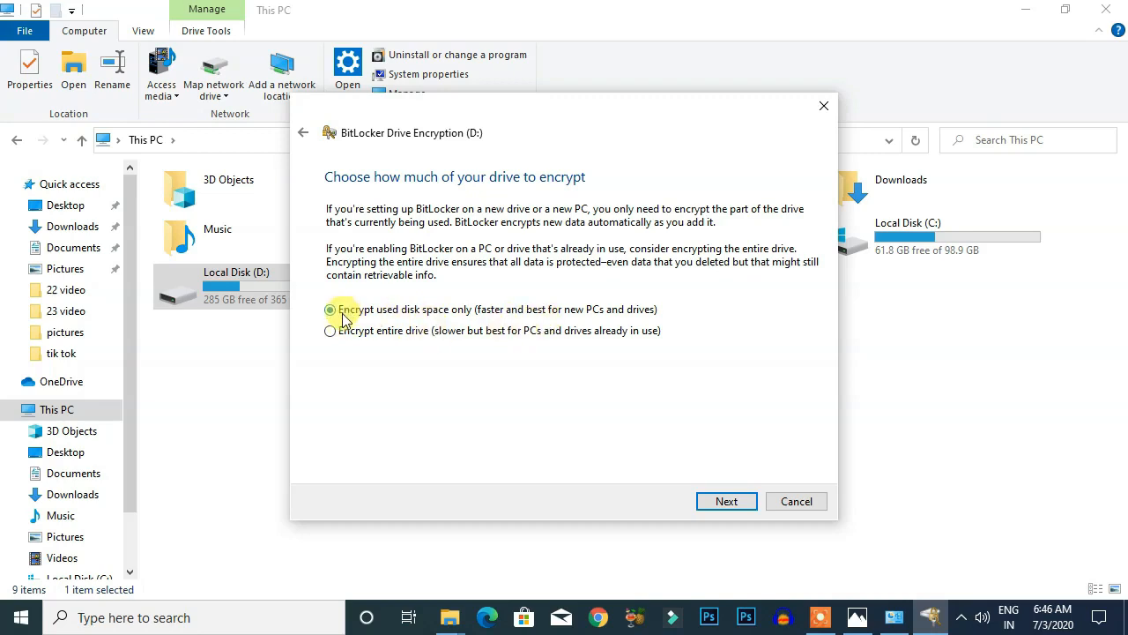
- Start encrypting drive D: with used disk space only and the new encryption mode
left_click(727, 501)
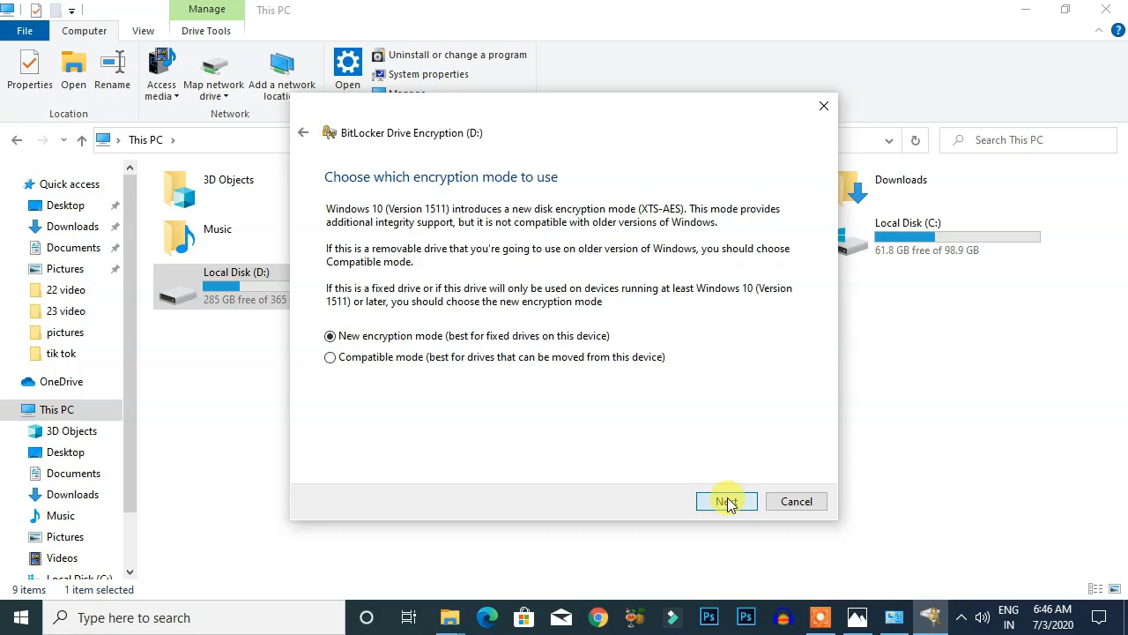
left_click(726, 501)
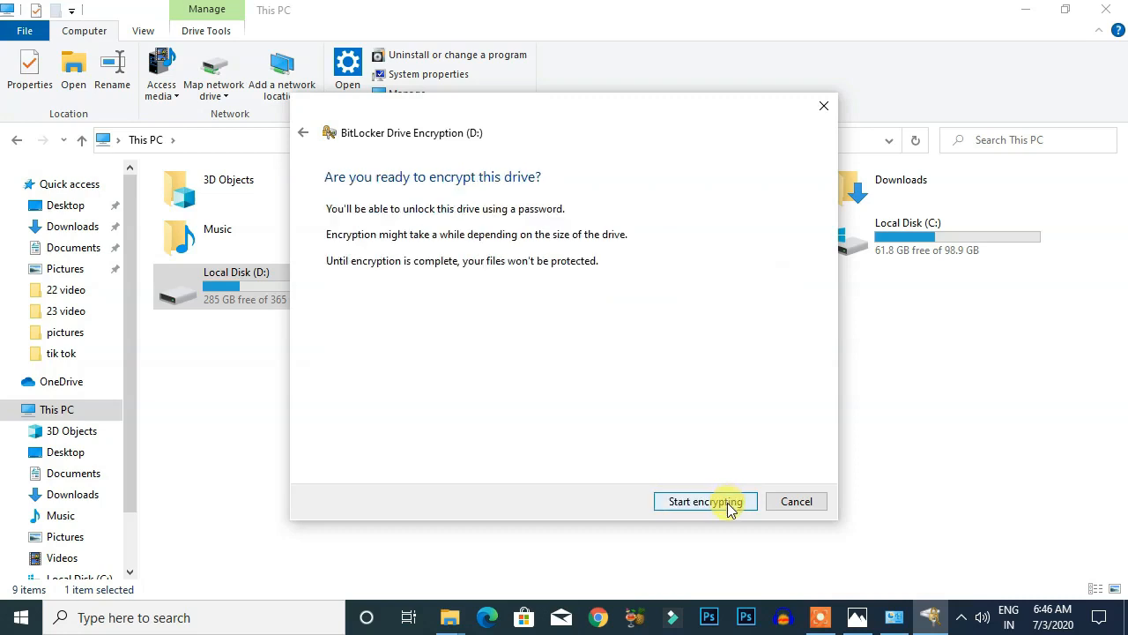
left_click(705, 500)
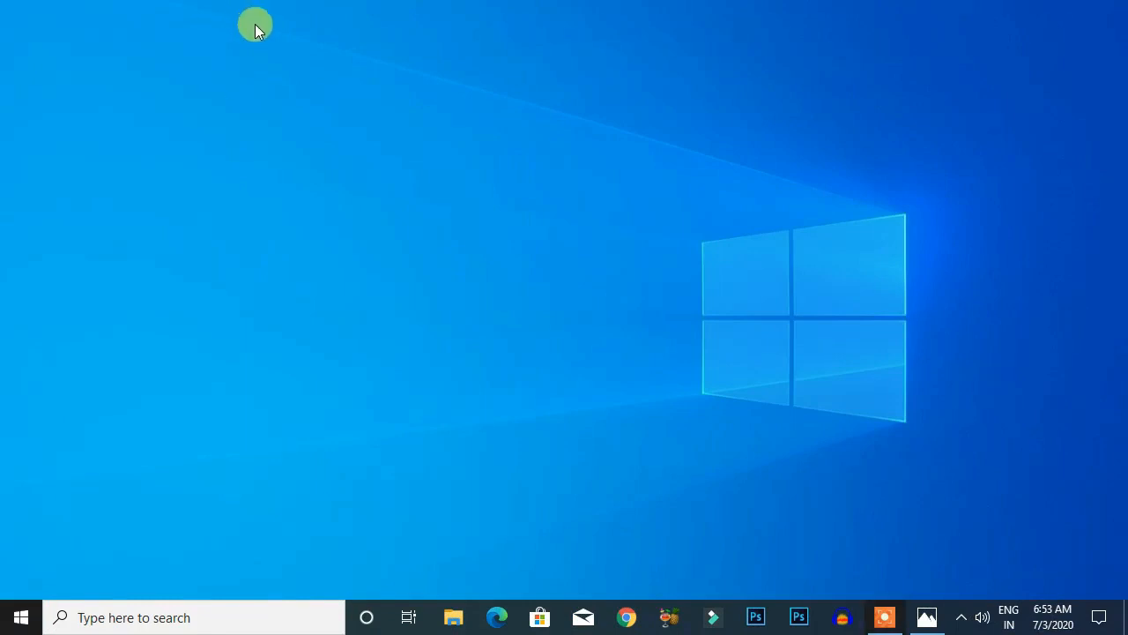
- Check for Windows updates in the Update & Security settings
left_click(12, 621)
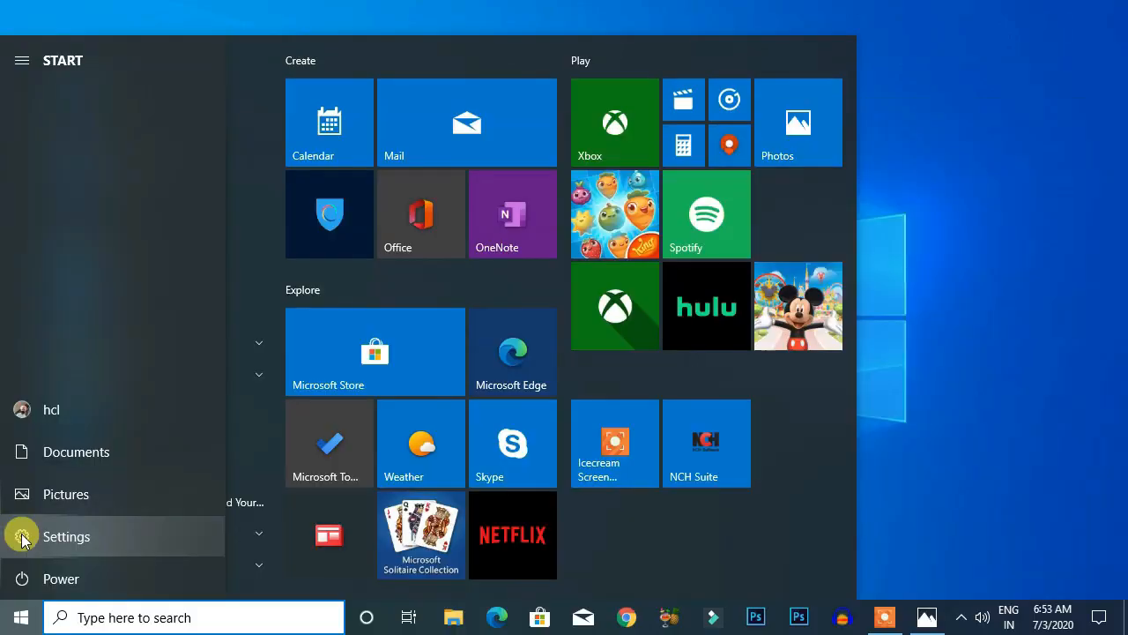
left_click(22, 535)
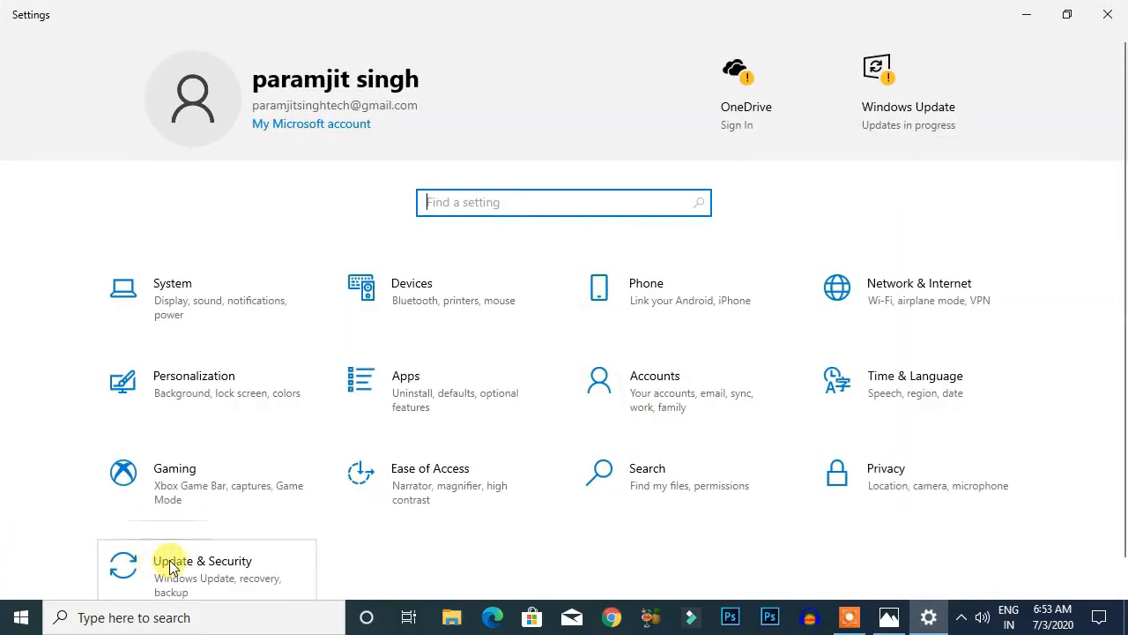
left_click(202, 568)
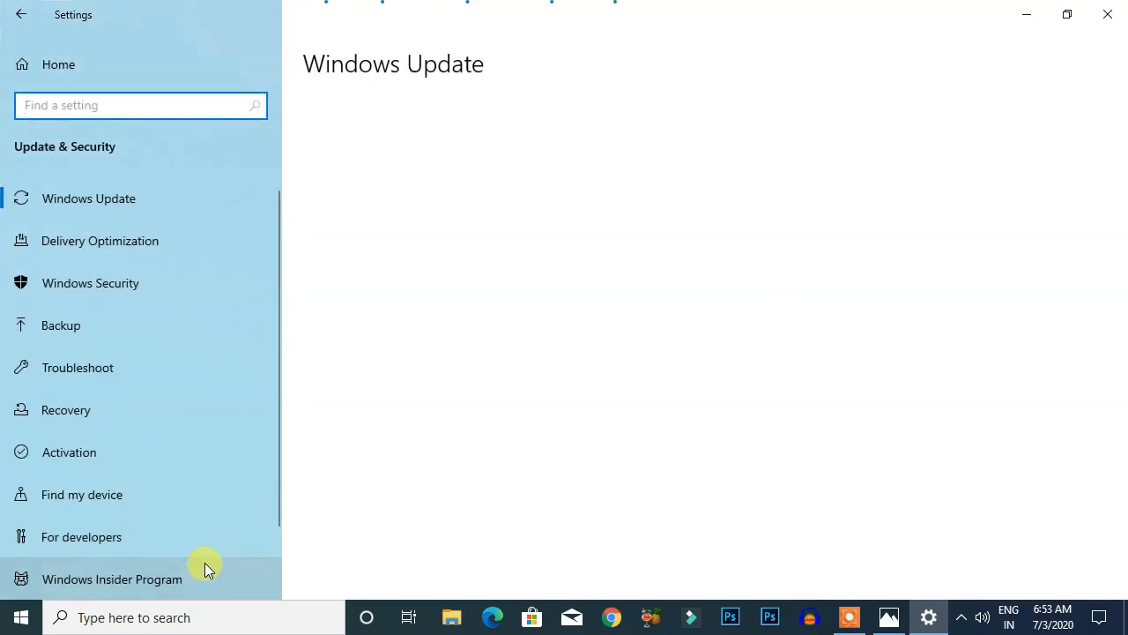
left_click(94, 206)
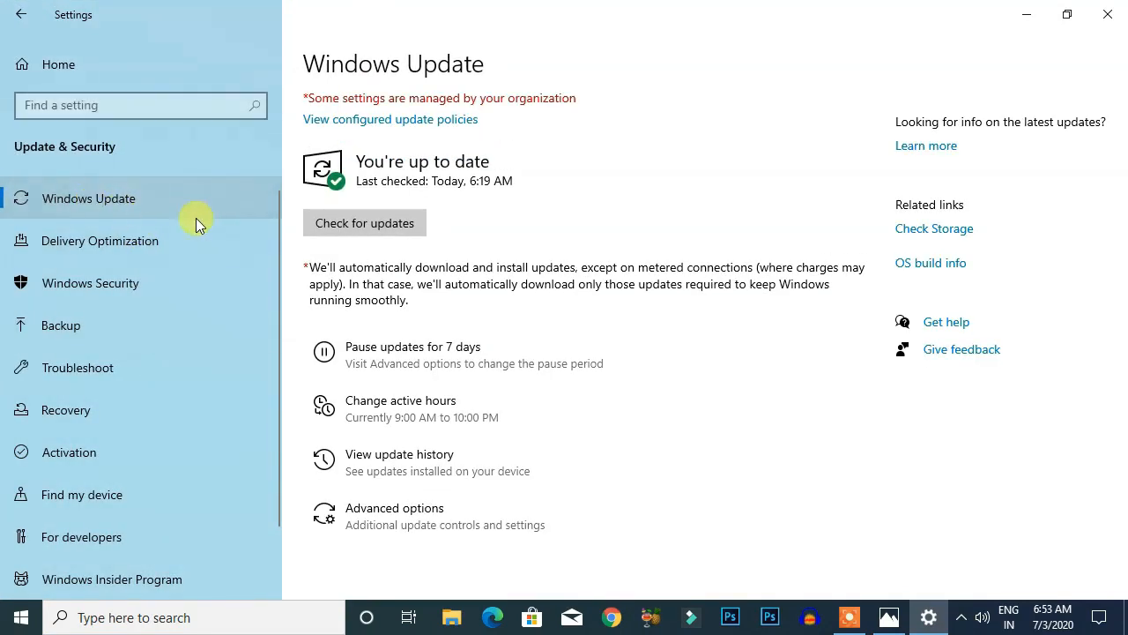
left_click(380, 231)
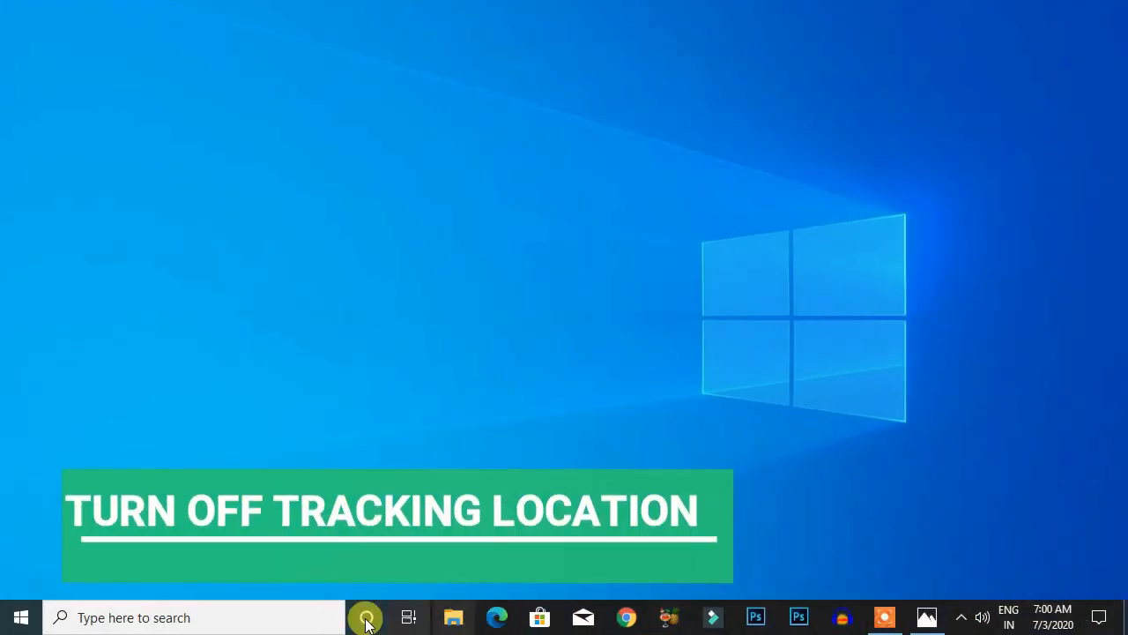
- Open the Location privacy settings and check whether location access is off for this device
left_click(24, 619)
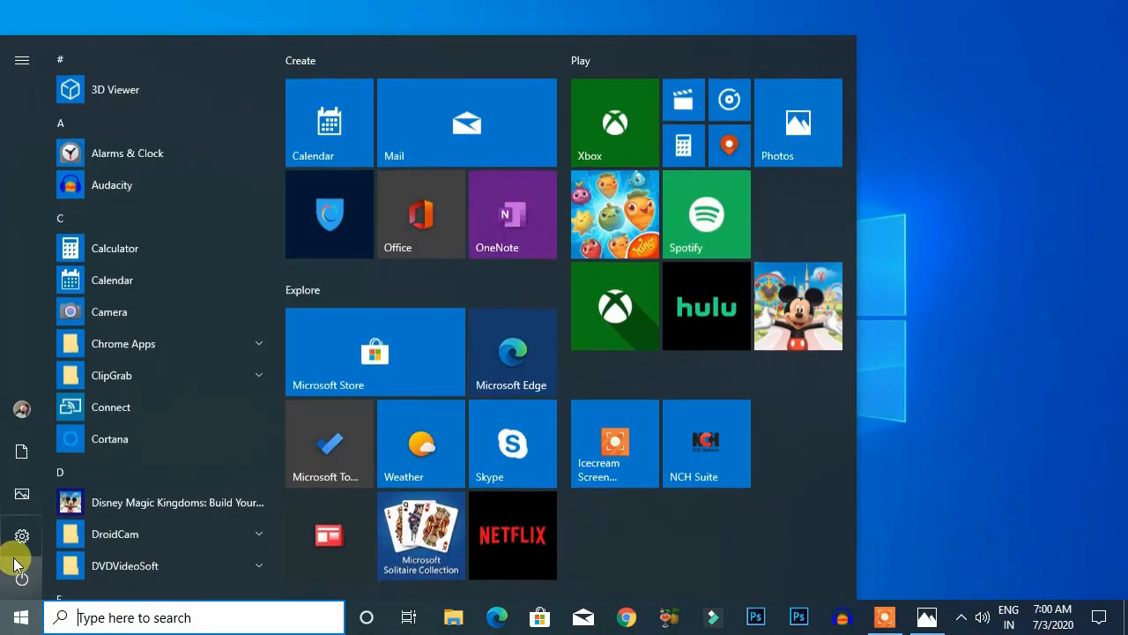
left_click(20, 539)
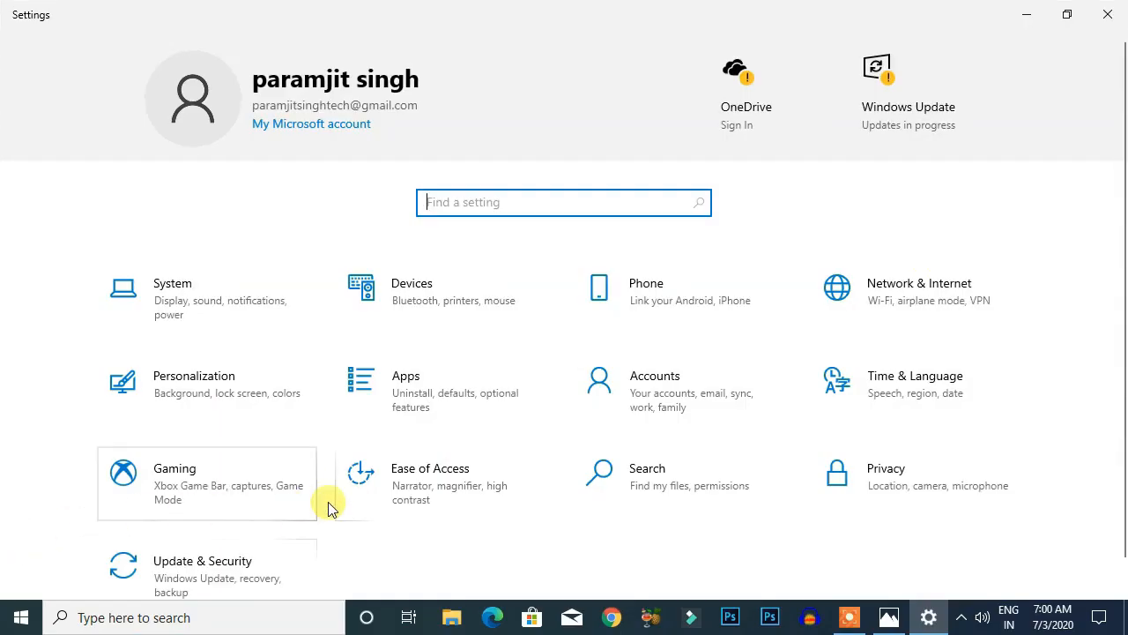
left_click(990, 497)
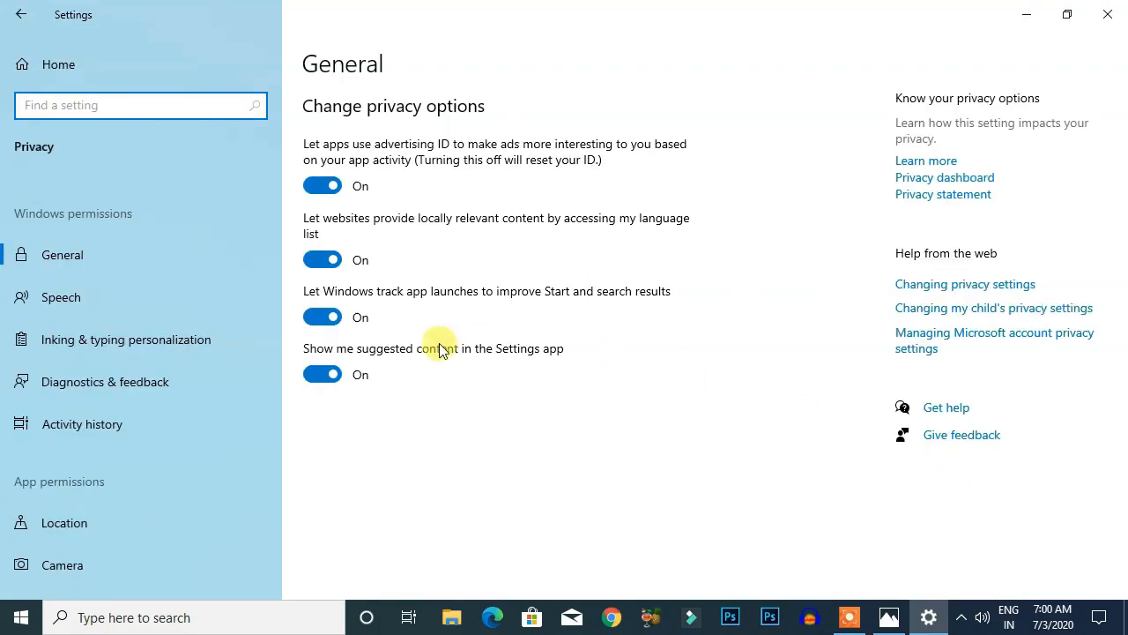
left_click(55, 524)
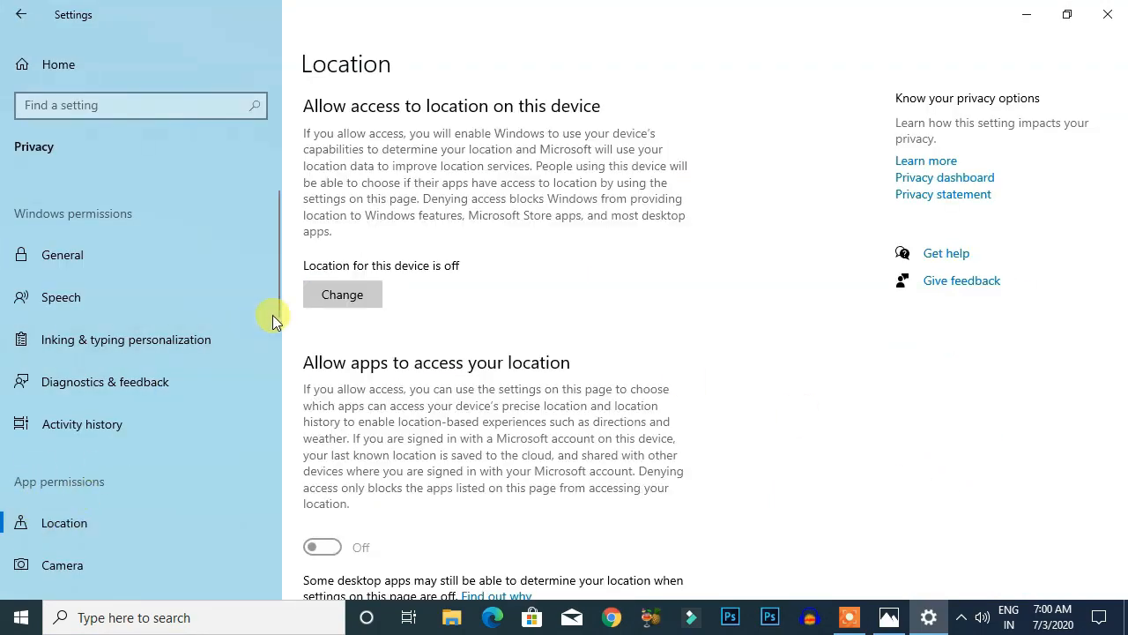
left_click(317, 294)
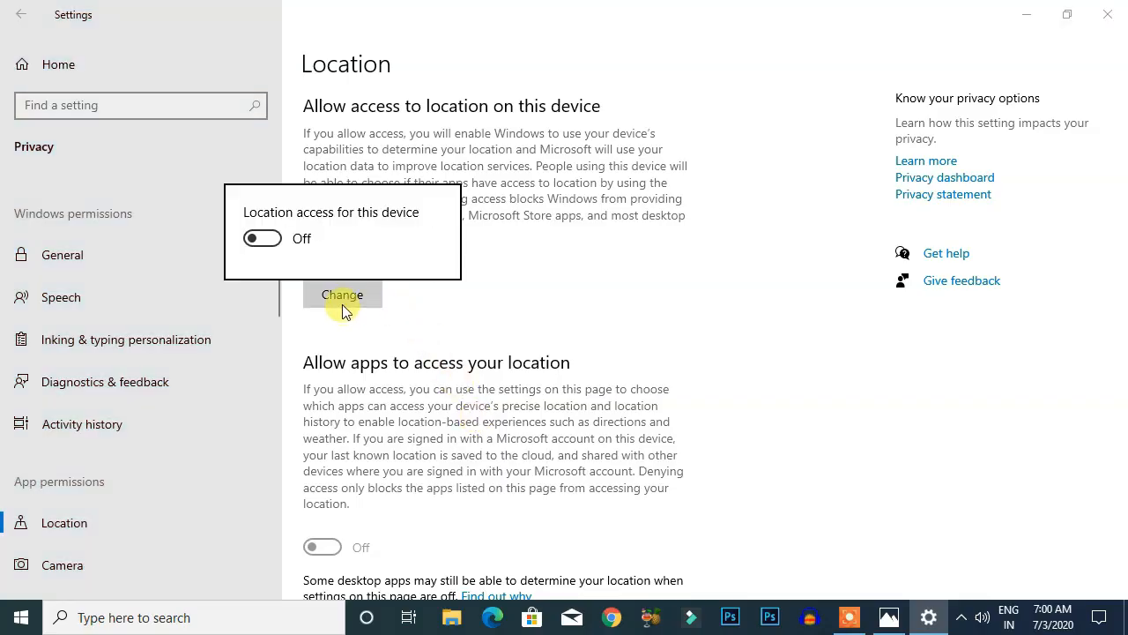
left_click(365, 397)
- Clear the location history stored on this device
scroll(485, 397, "down", 5)
scroll(490, 398, "down", 2)
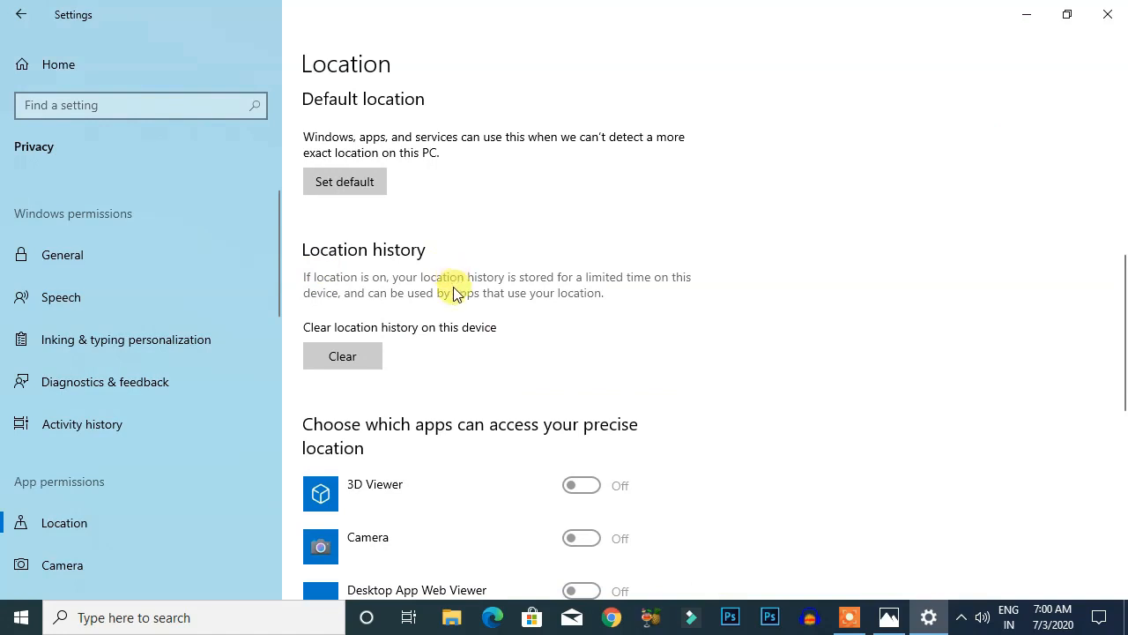
left_click(354, 359)
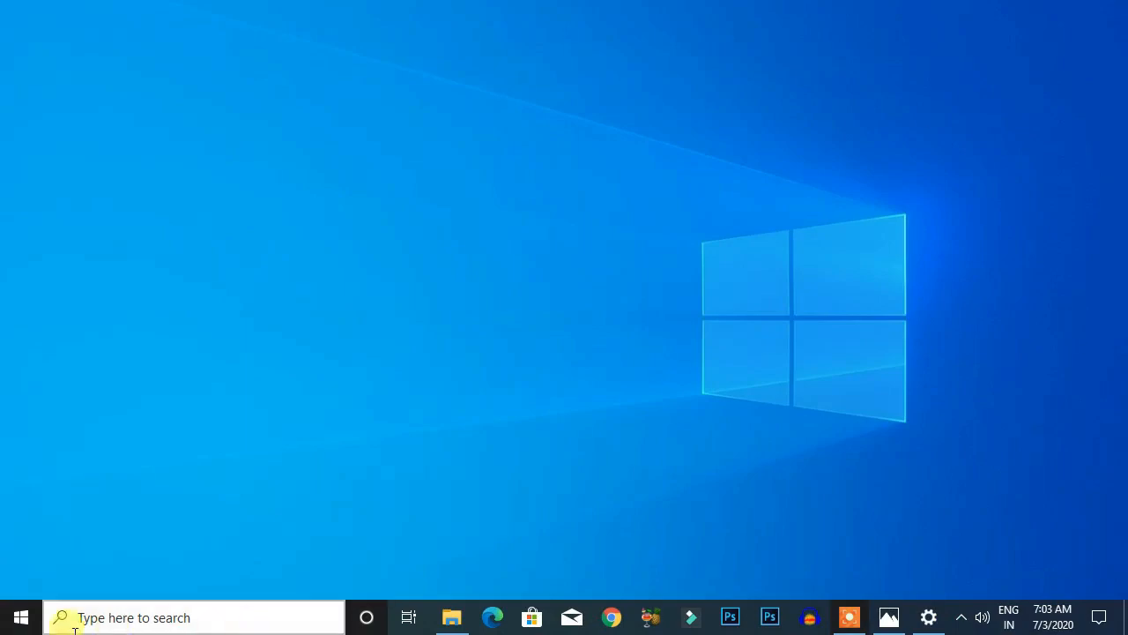
- Turn off the General privacy options for advertising ID, language-list website content, app launch tracking and suggested content in Settings
left_click(7, 620)
left_click(18, 539)
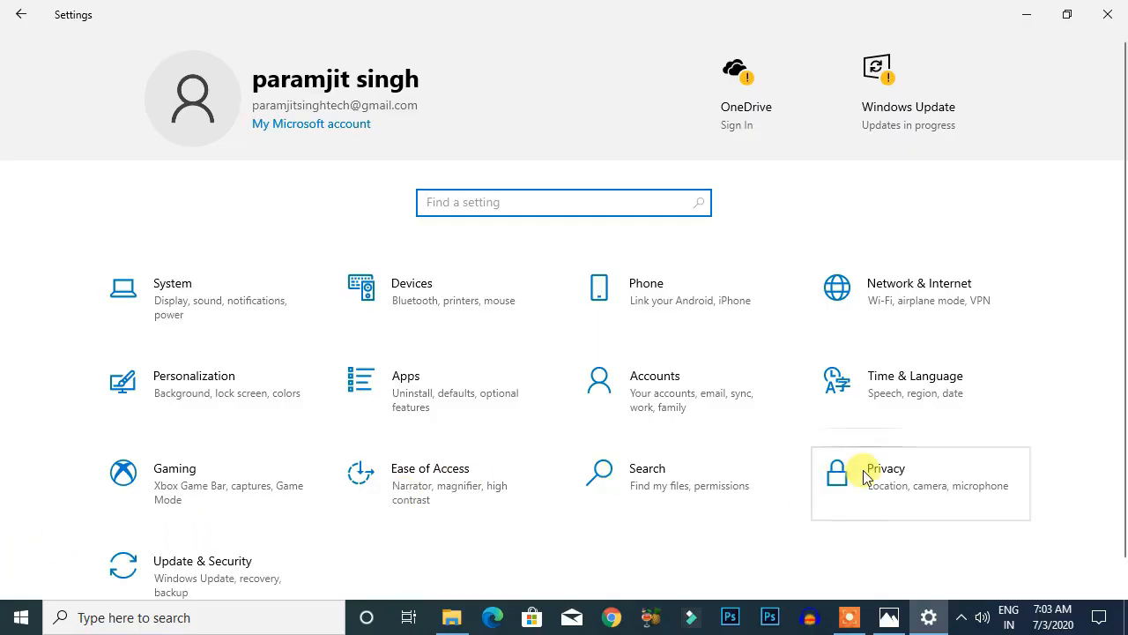
left_click(863, 472)
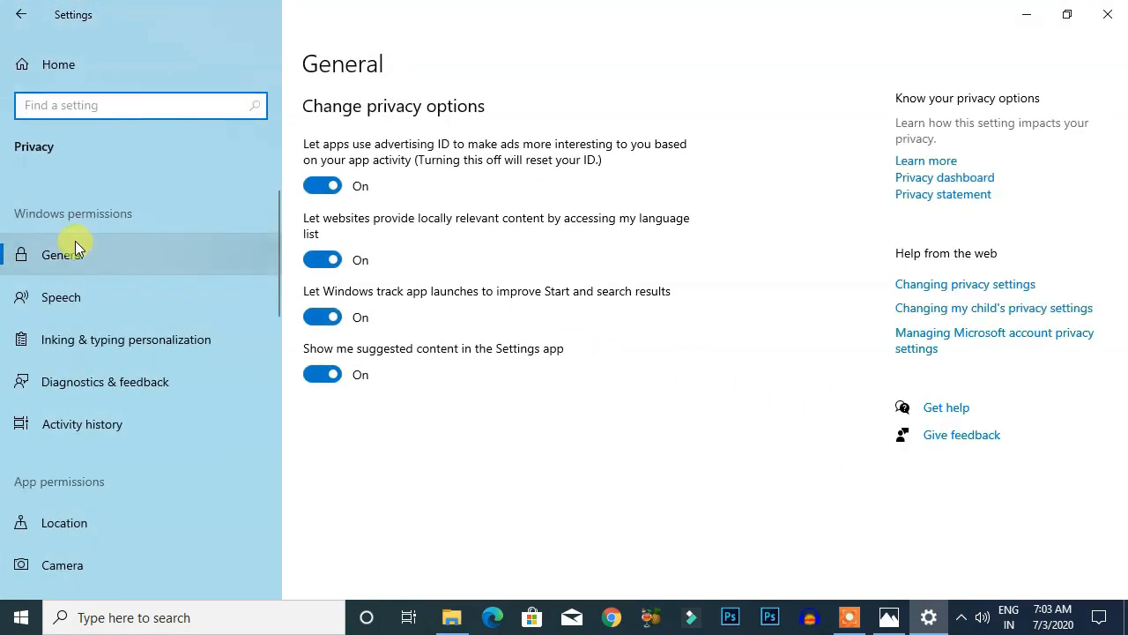
left_click(39, 242)
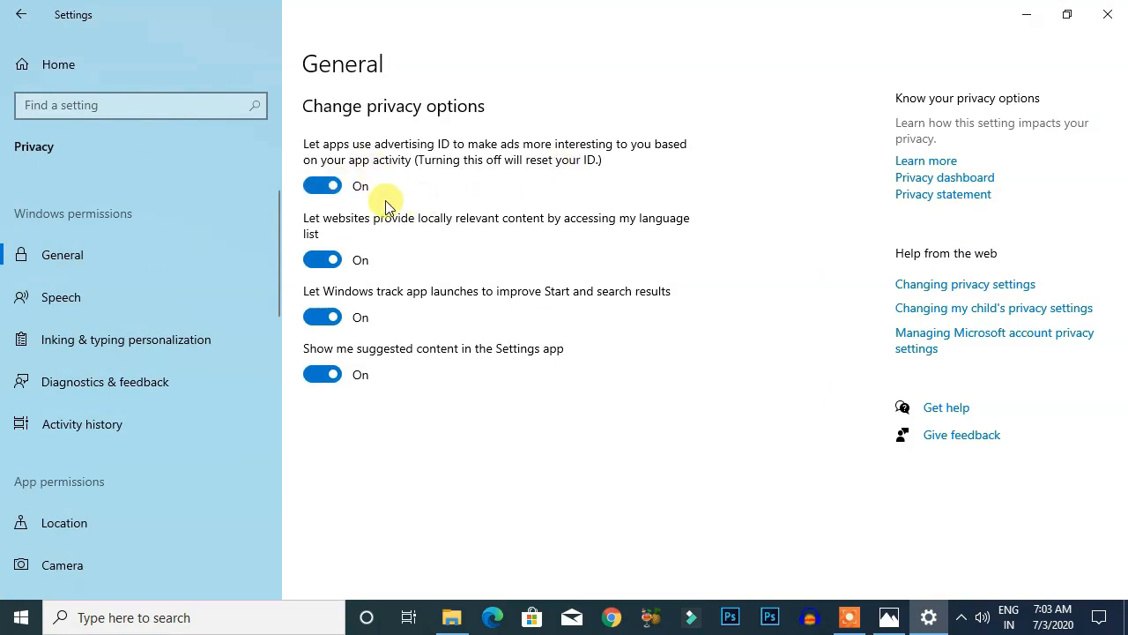
left_click(319, 258)
left_click(325, 318)
left_click(322, 374)
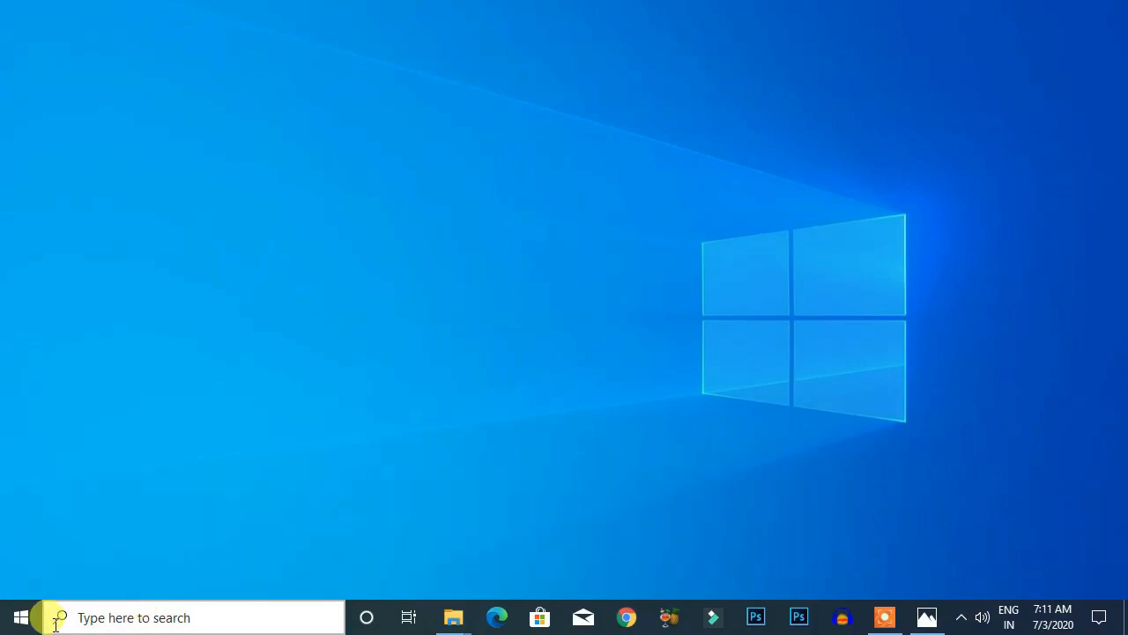
- Search automatically for an updated driver for the Intel(R) HD Graphics 3000 display adapter in Device Manager and close the wizard
left_click(145, 624)
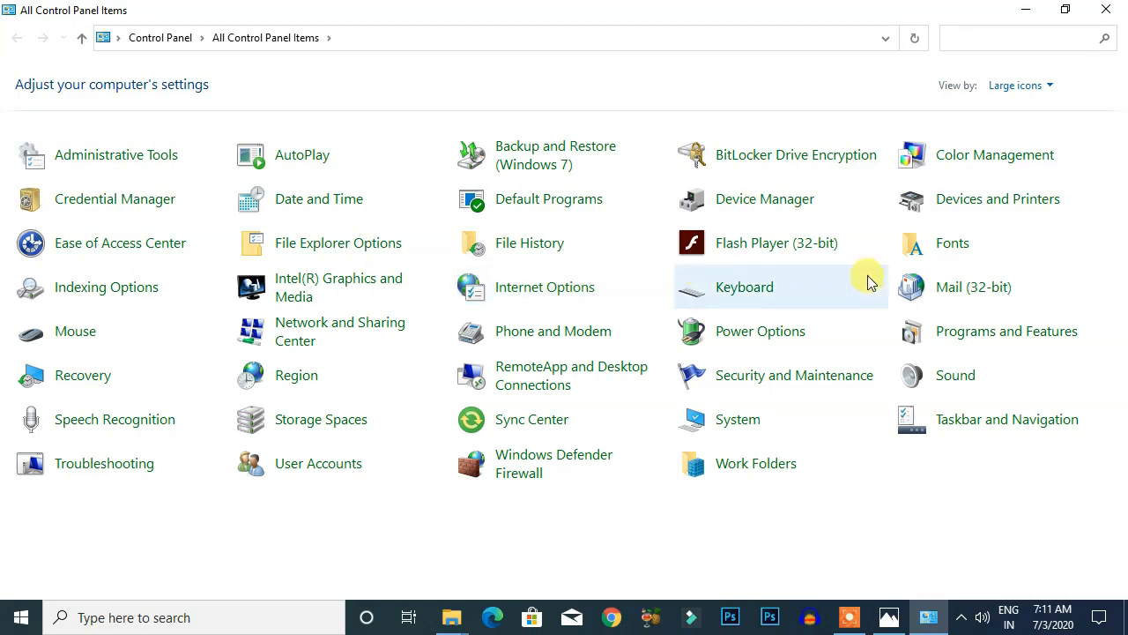
left_click(691, 199)
left_click(97, 183)
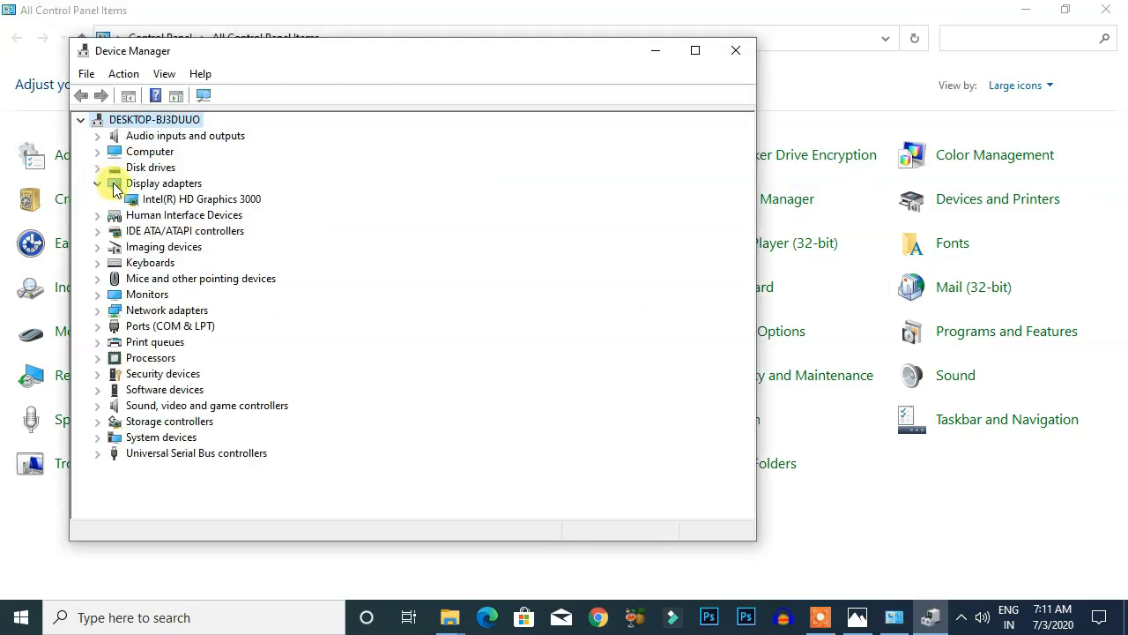
left_click(173, 202)
right_click(176, 202)
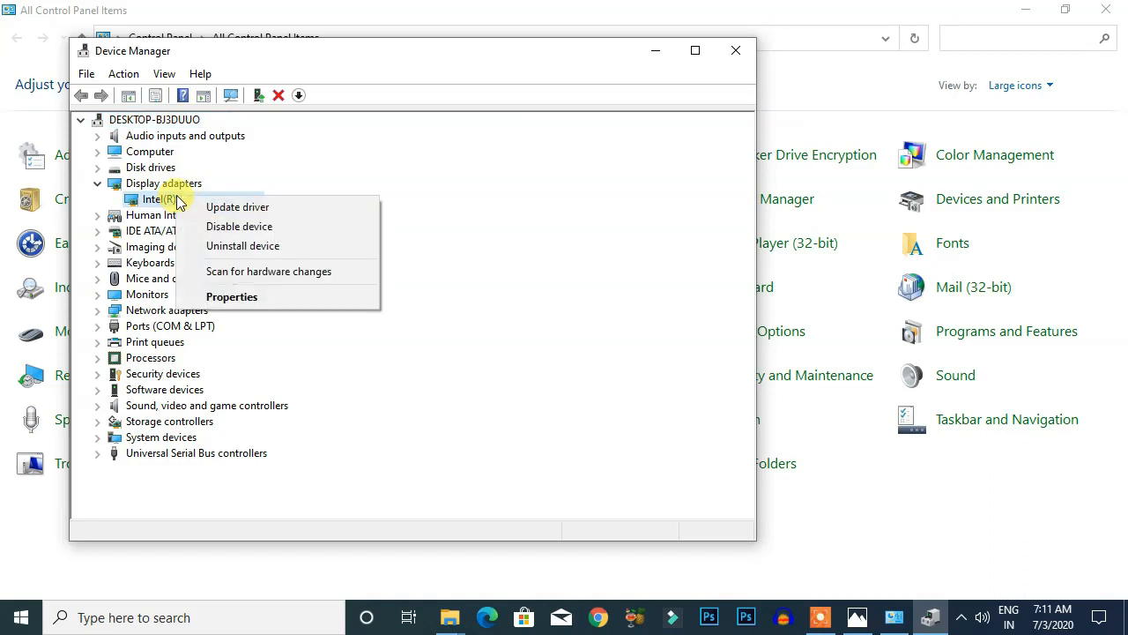
left_click(216, 208)
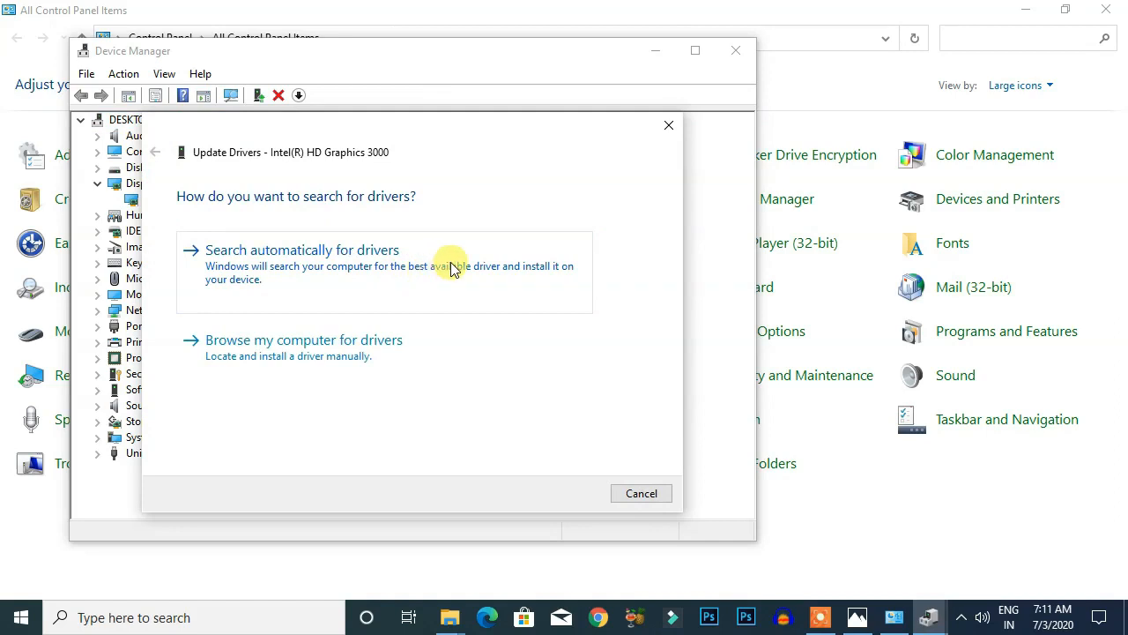
left_click(273, 276)
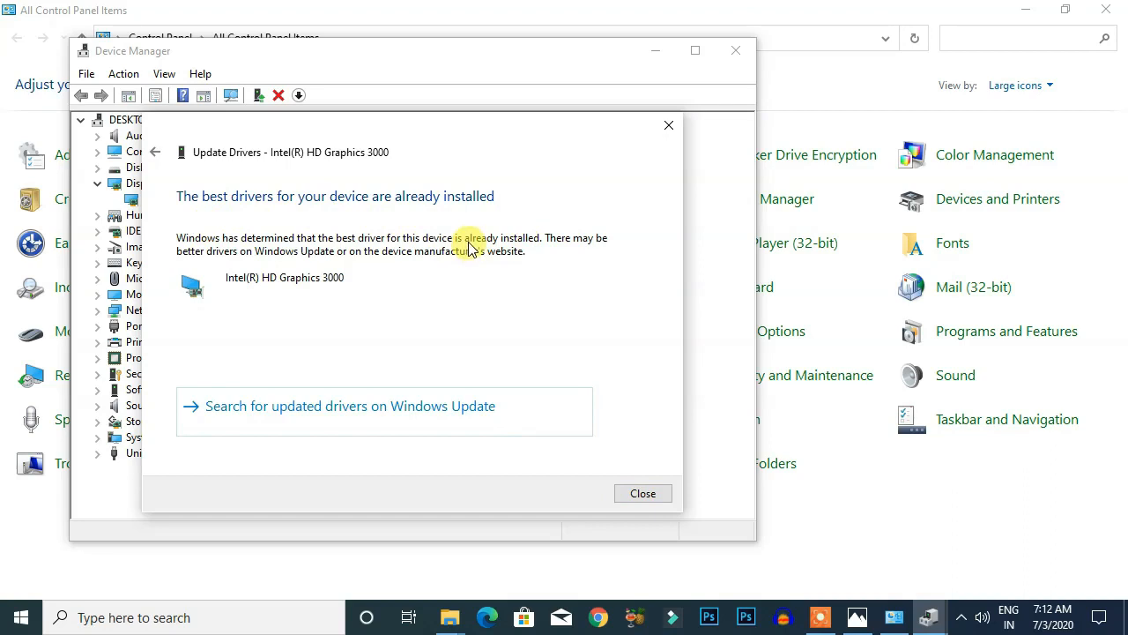
left_click(642, 494)
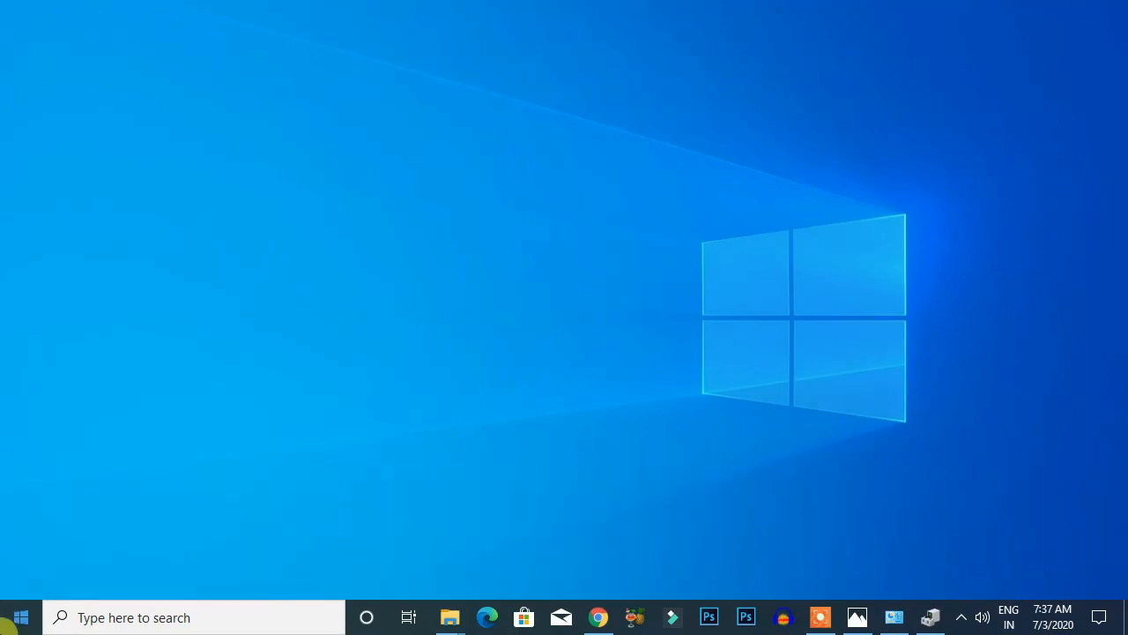
- Clear all activity history for the Microsoft account in the Activity history privacy settings
left_click(12, 617)
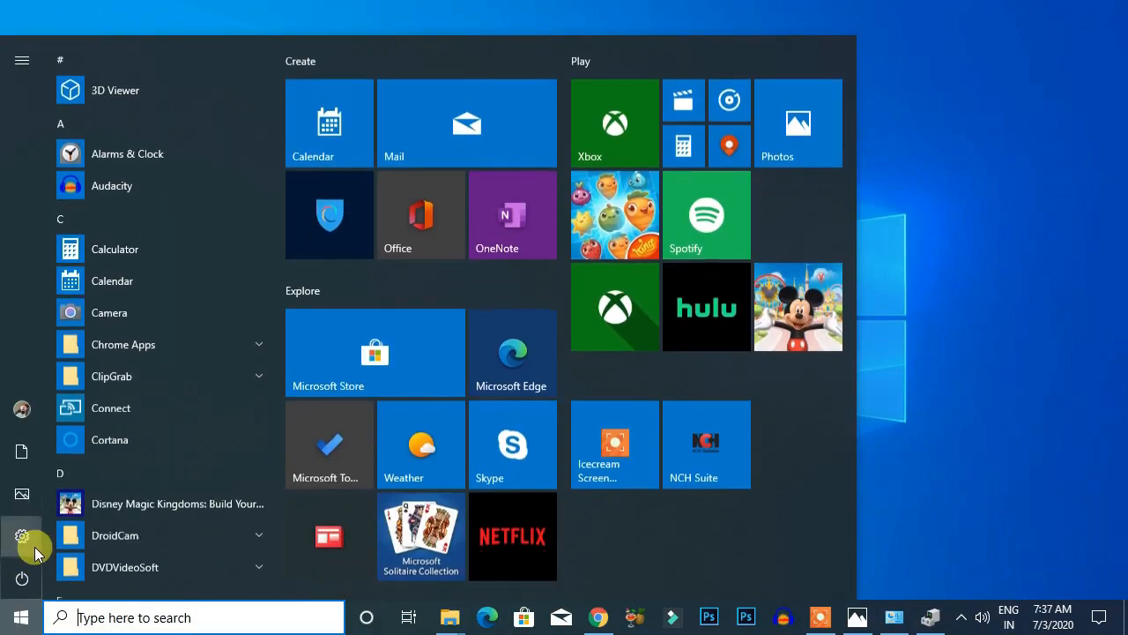
left_click(29, 543)
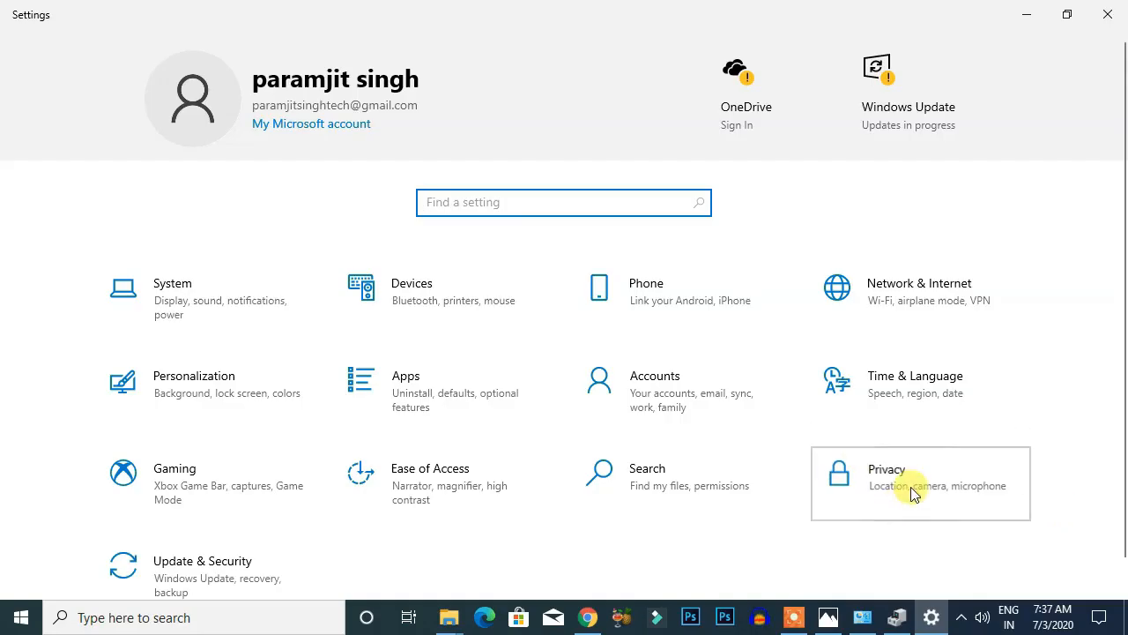
left_click(913, 495)
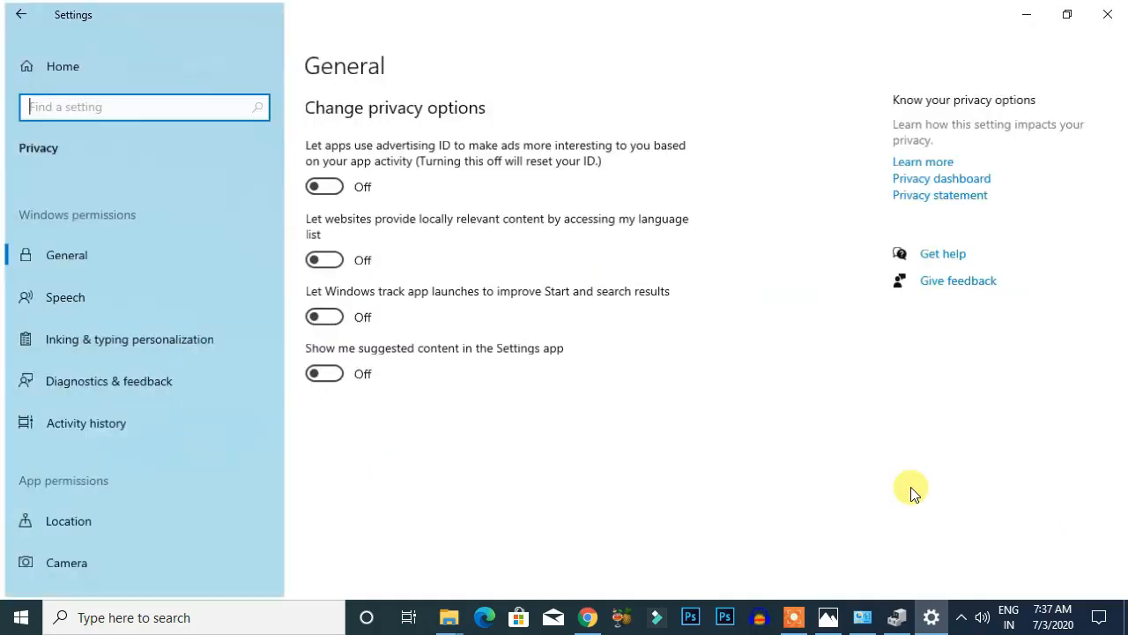
left_click(71, 428)
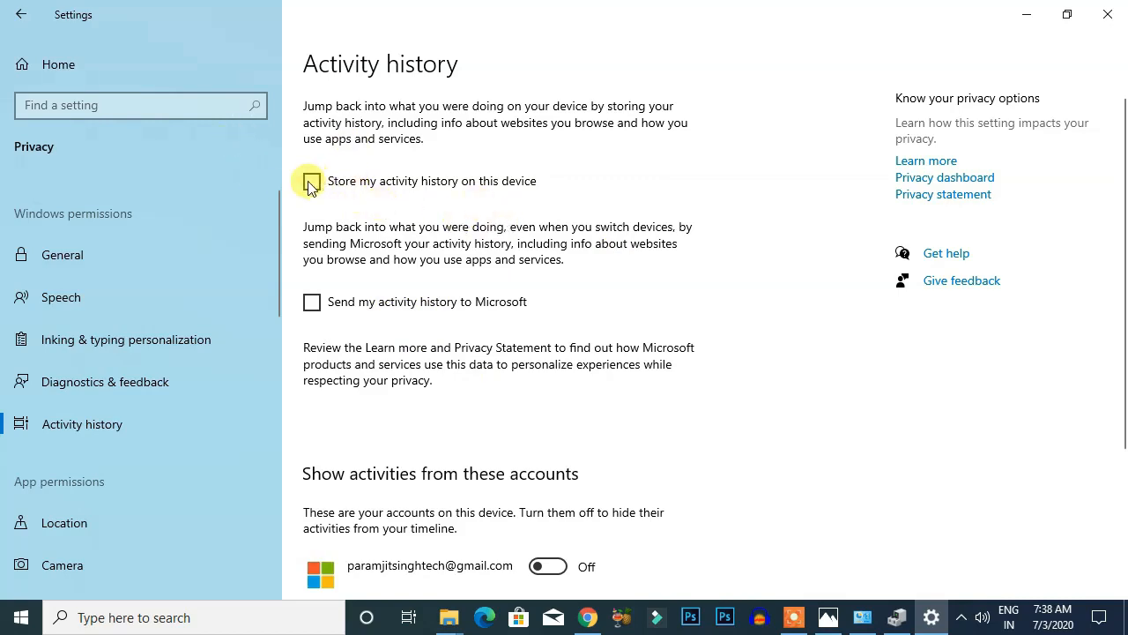
scroll(392, 427, "down", 3)
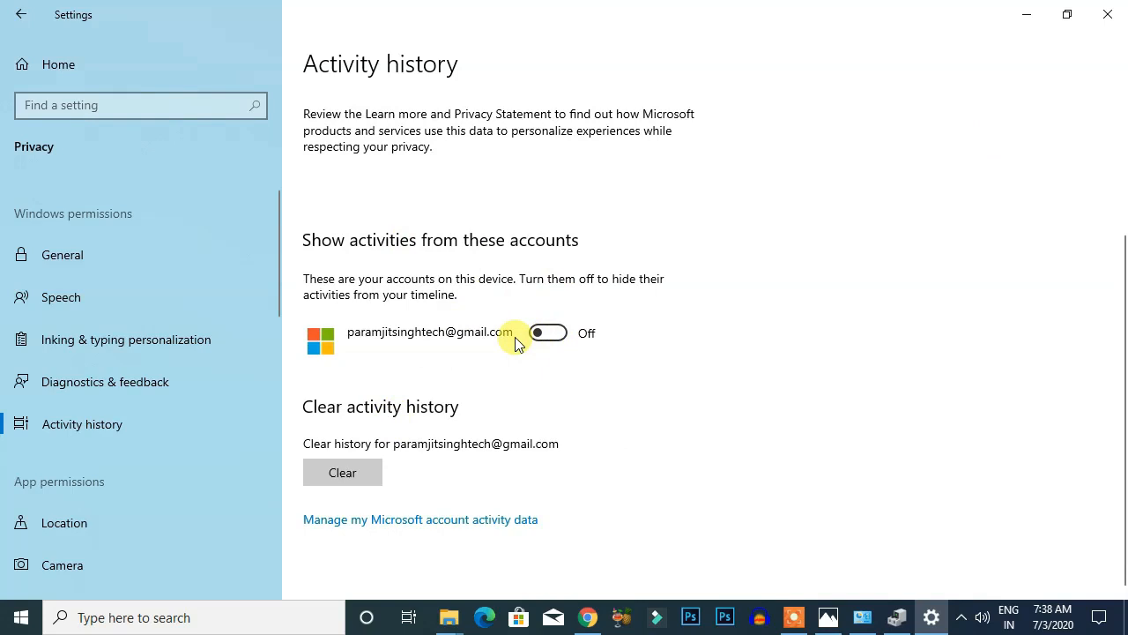
left_click(345, 479)
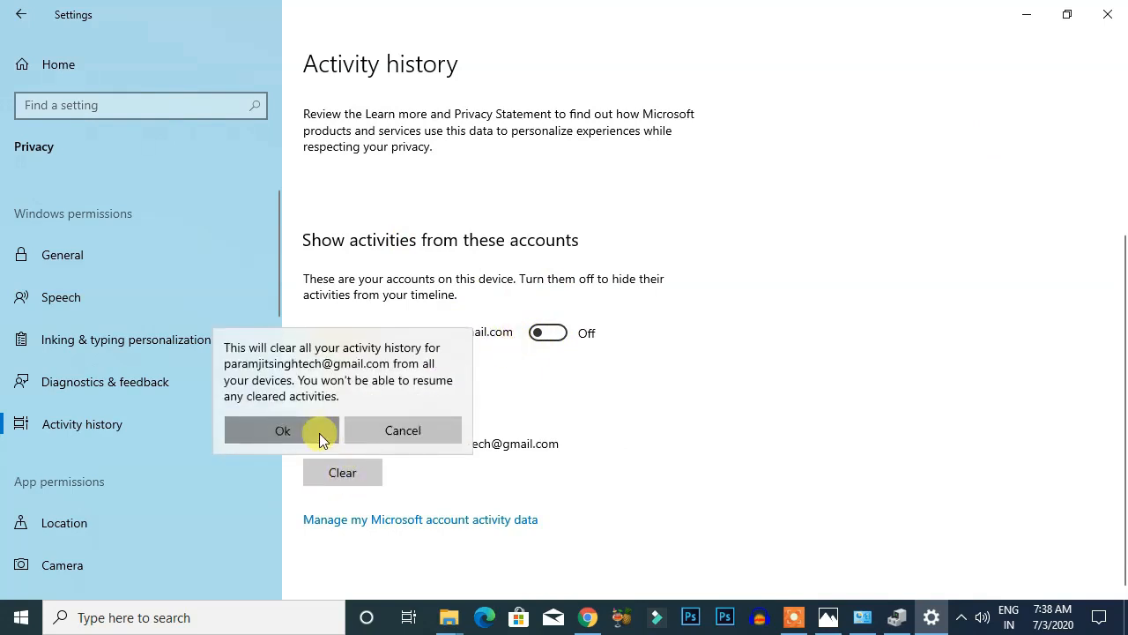
left_click(314, 433)
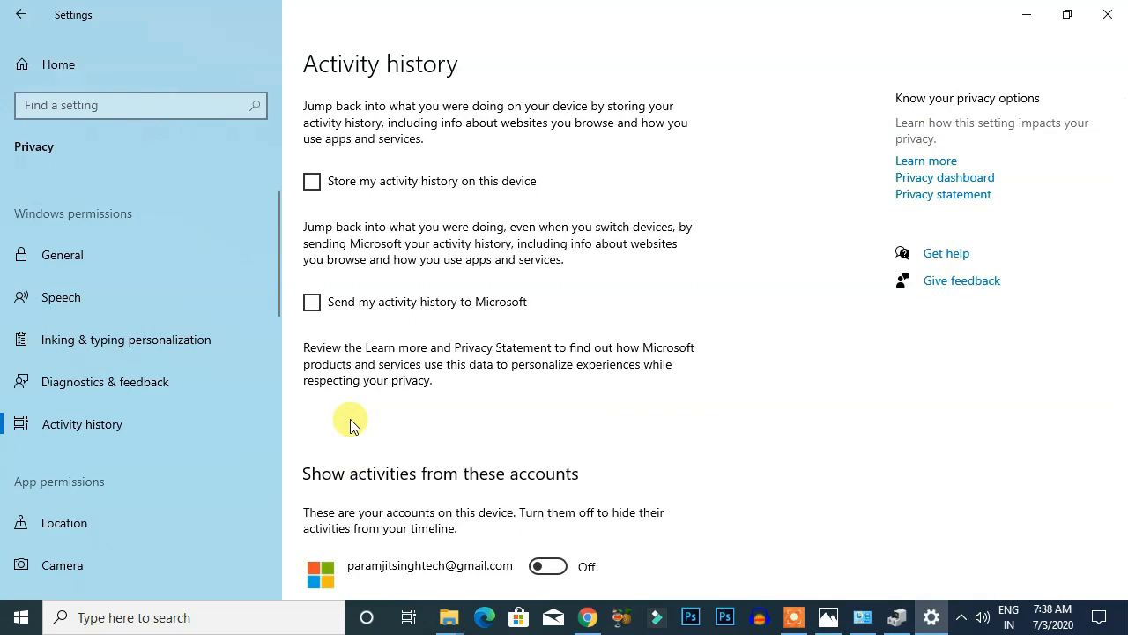
scroll(353, 429, "down", 3)
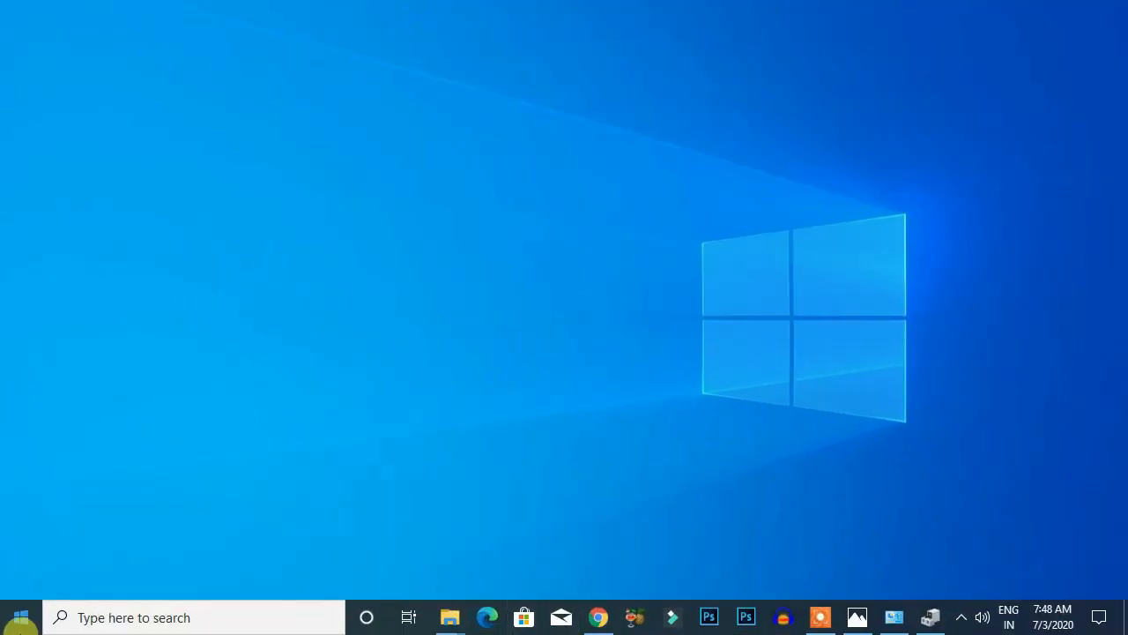
- Check in Windows Security's firewall and network protection whether Microsoft Defender Firewall is on for the Domain network
left_click(19, 617)
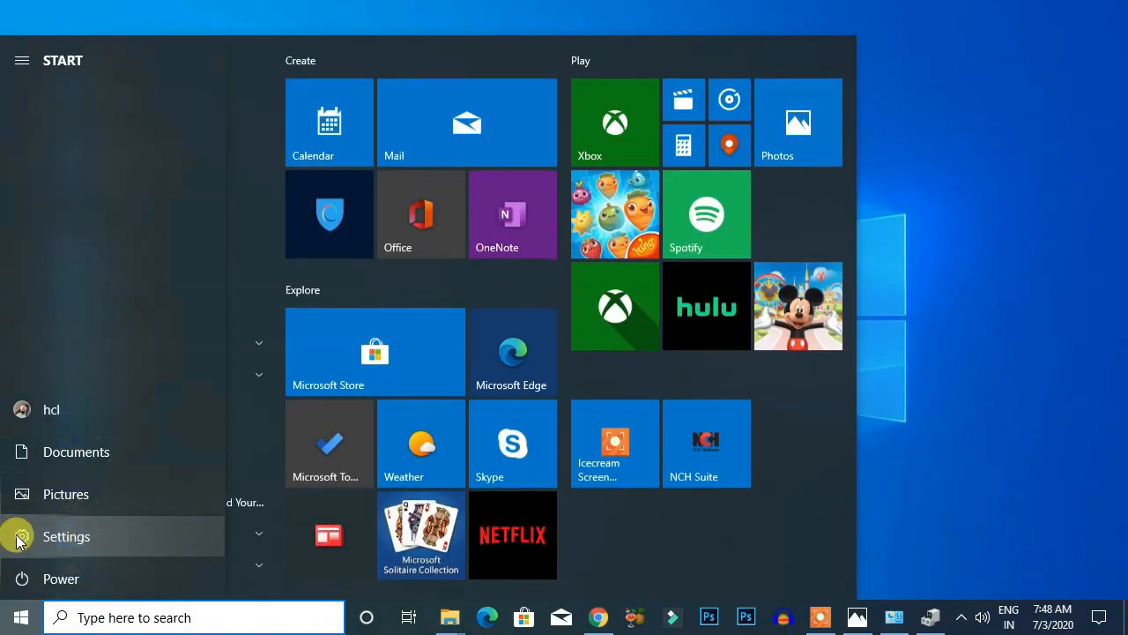
left_click(18, 535)
left_click(202, 585)
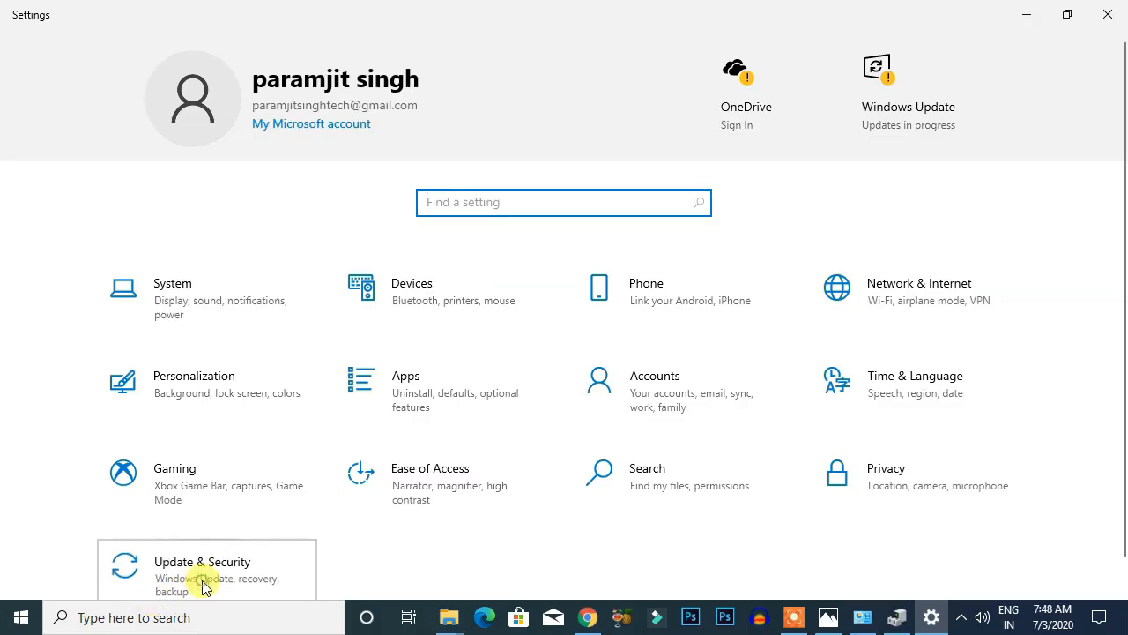
left_click(108, 281)
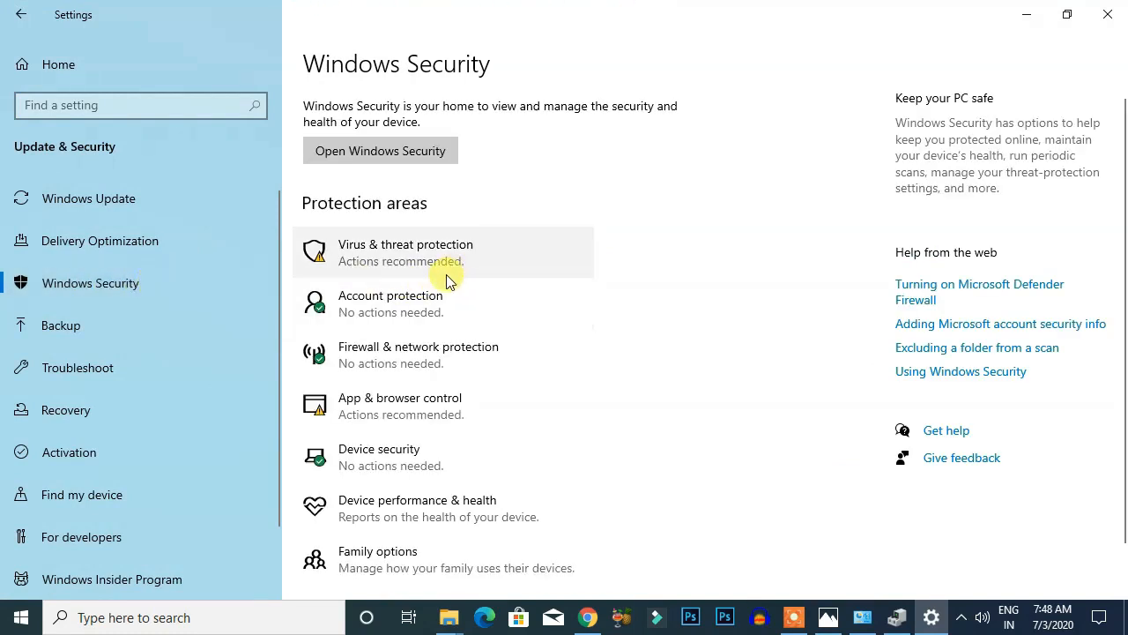
left_click(385, 359)
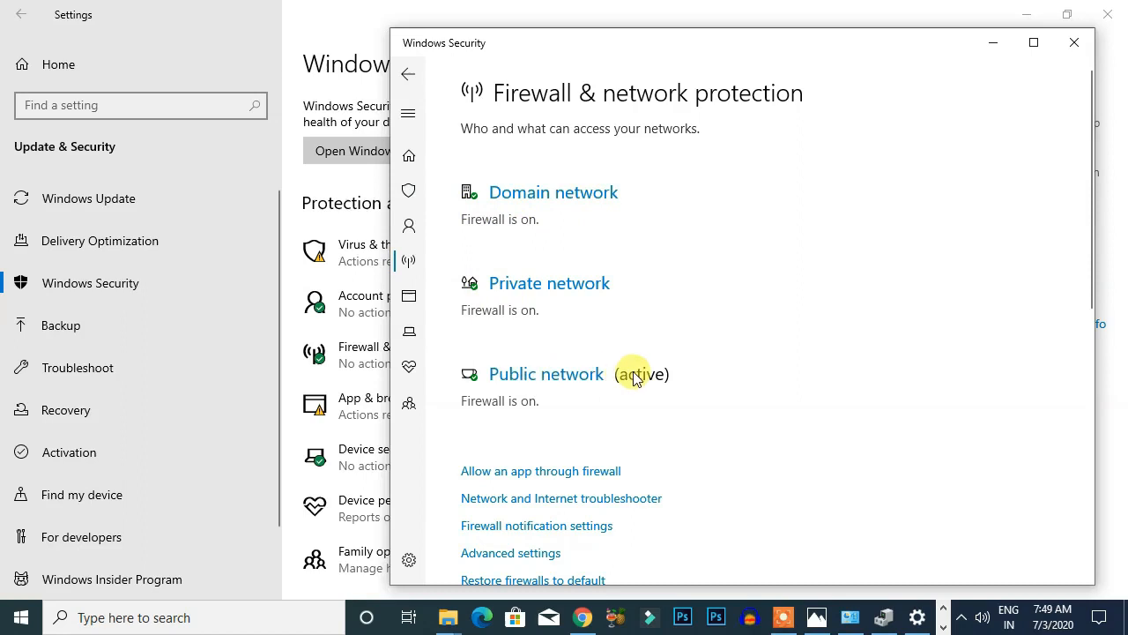
left_click(554, 203)
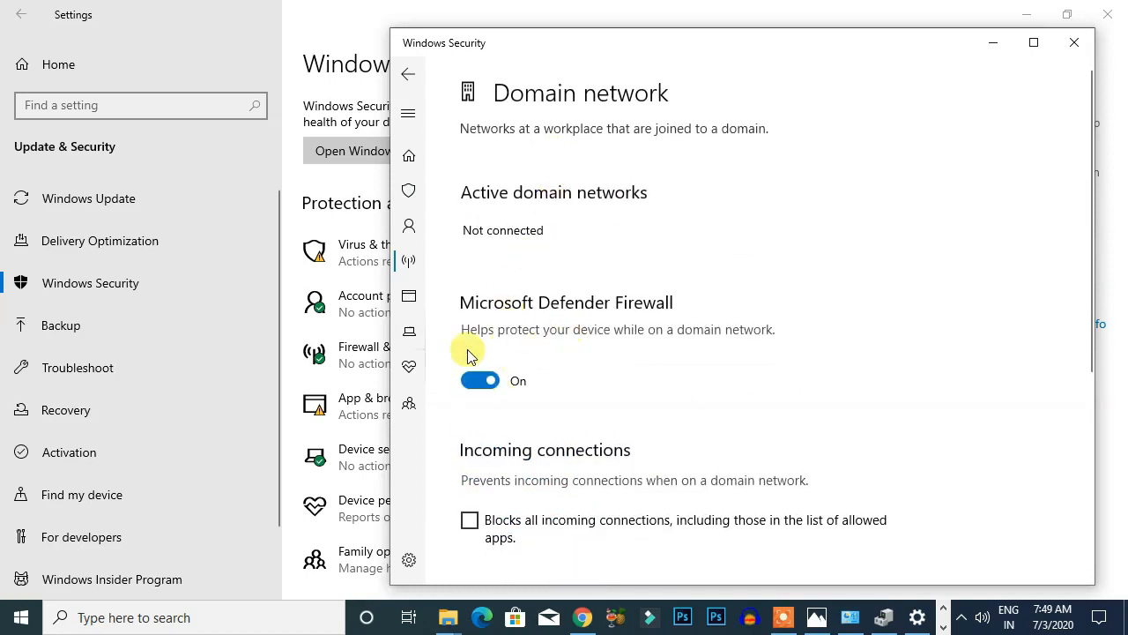
left_click(479, 381)
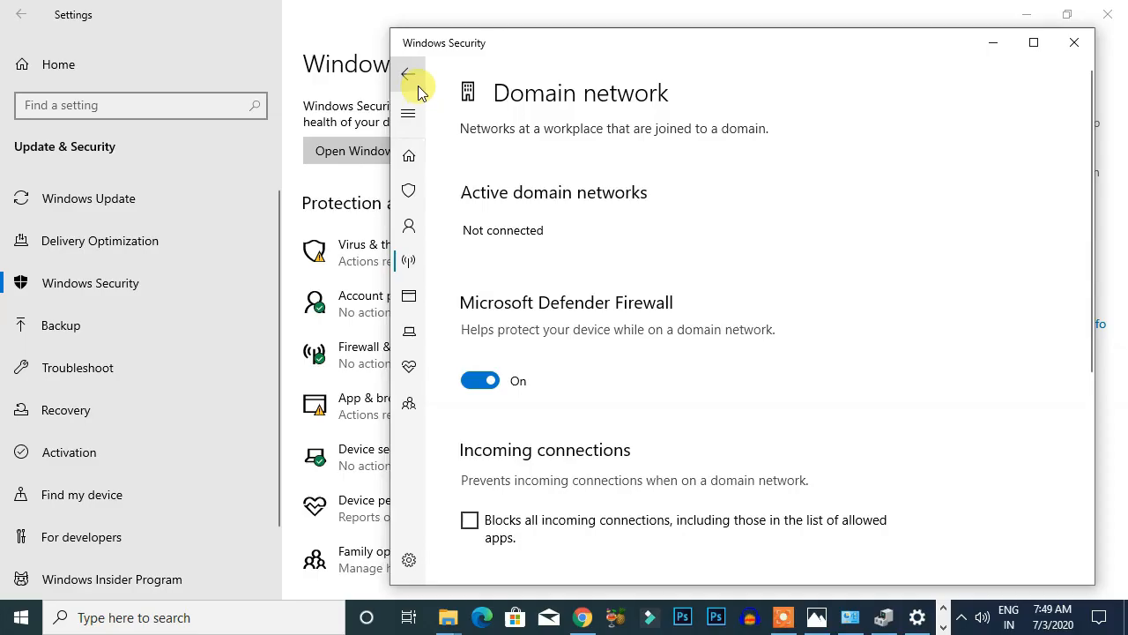
left_click(416, 82)
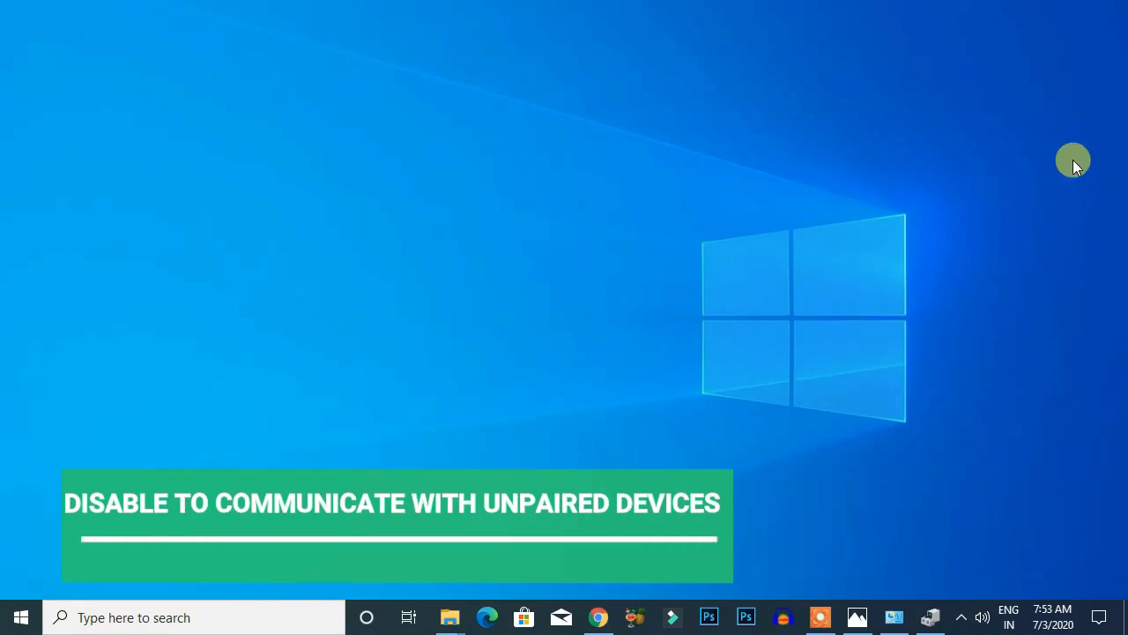
- Open the Other devices privacy settings for communicating with unpaired devices
left_click(22, 617)
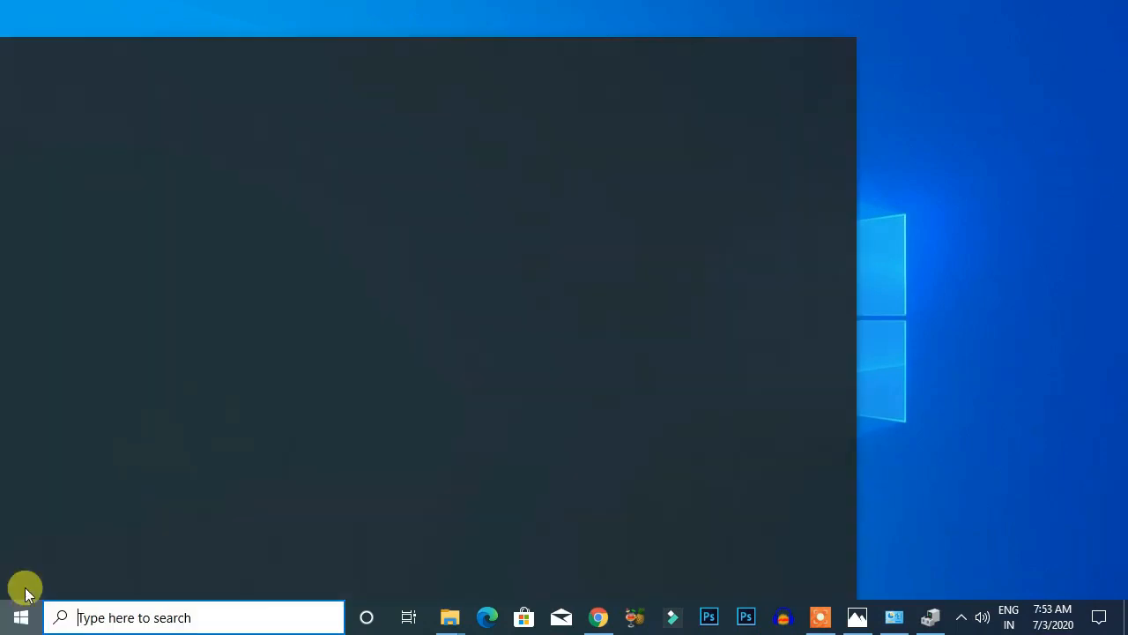
left_click(24, 537)
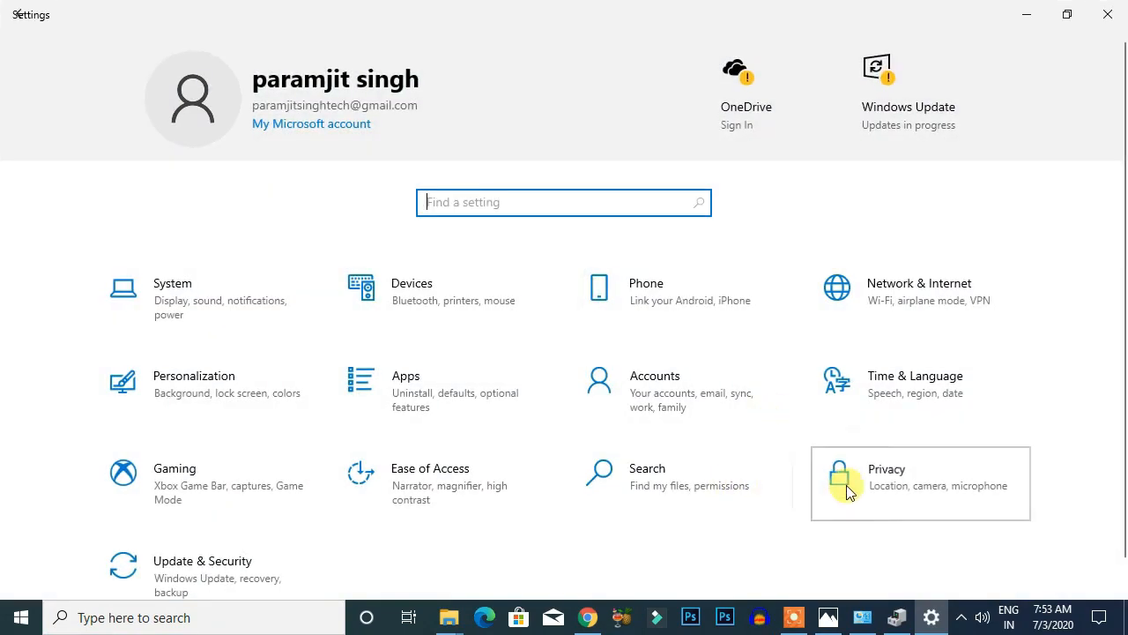
left_click(848, 487)
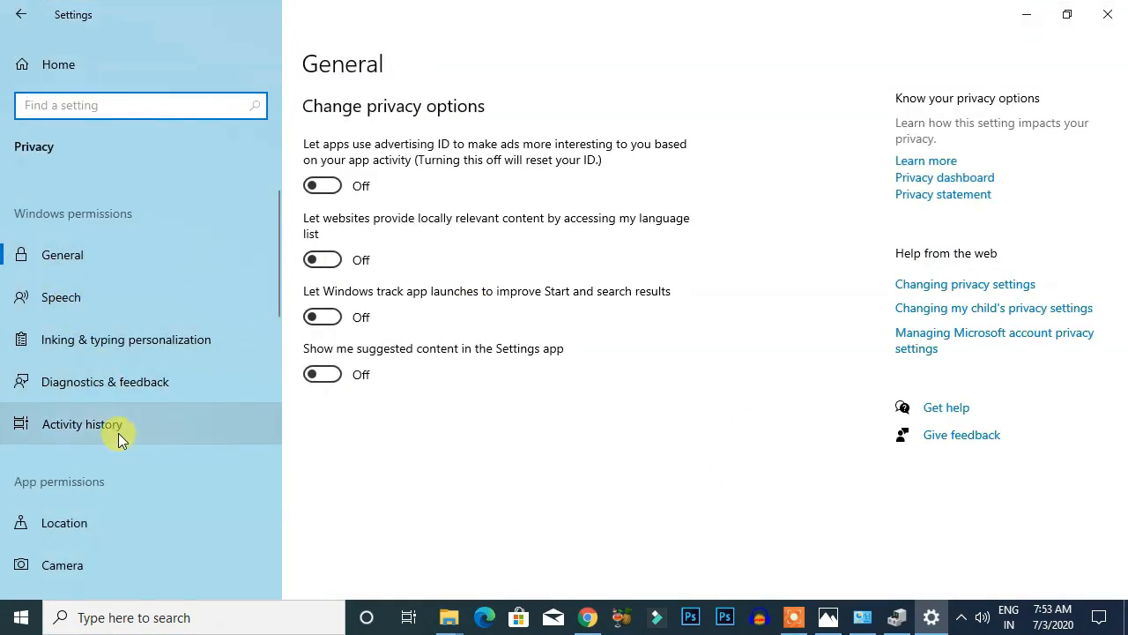
scroll(118, 432, "down", 2)
scroll(114, 430, "down", 5)
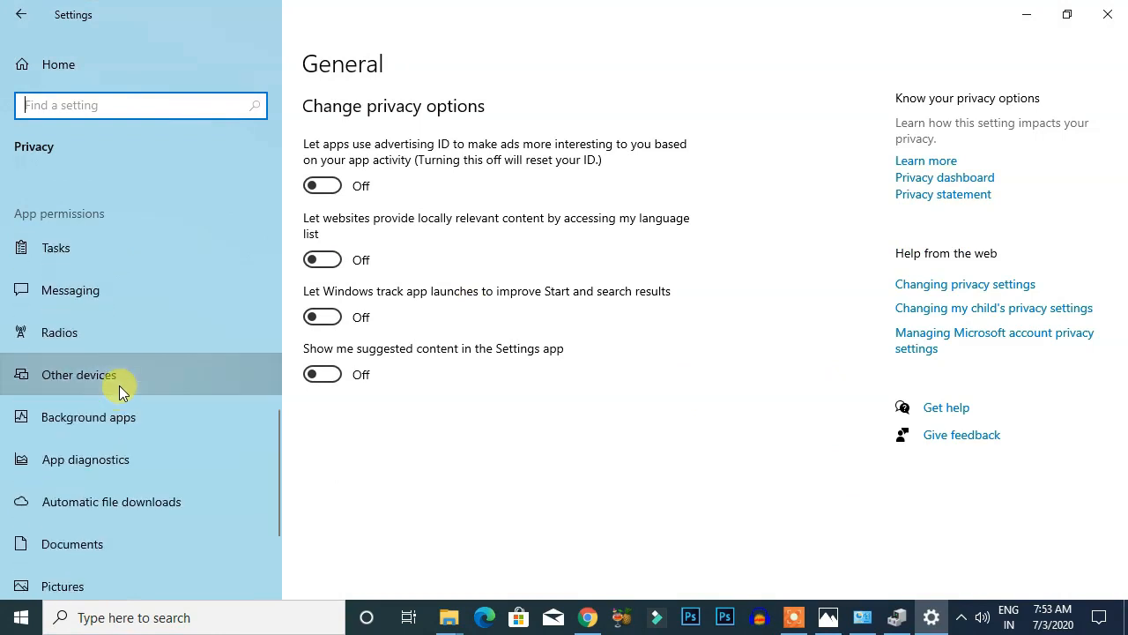
left_click(119, 385)
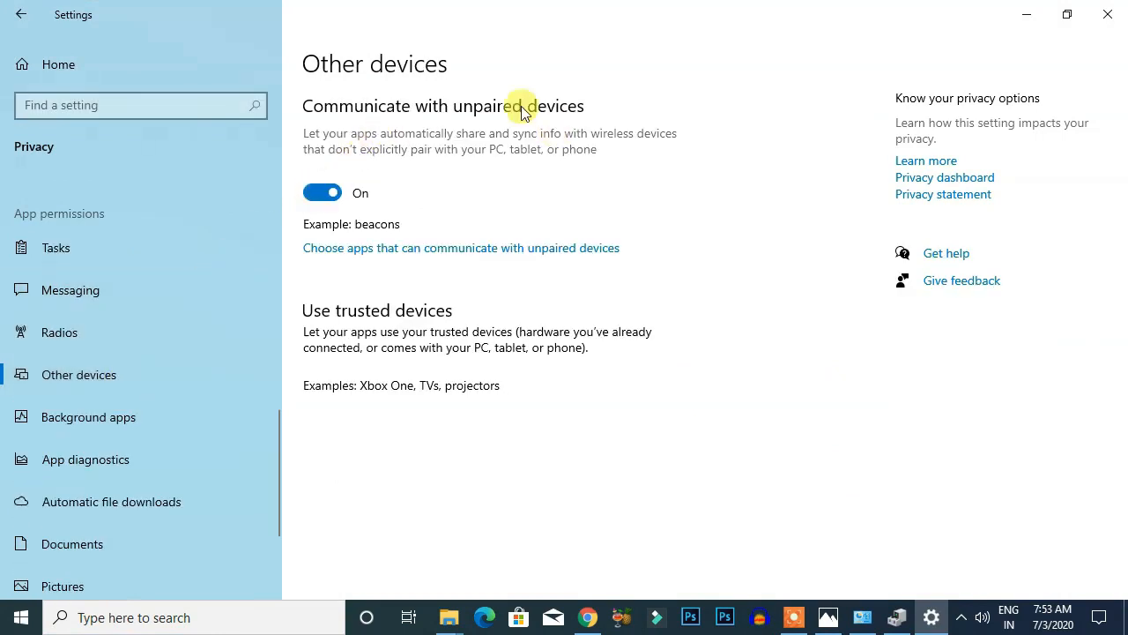